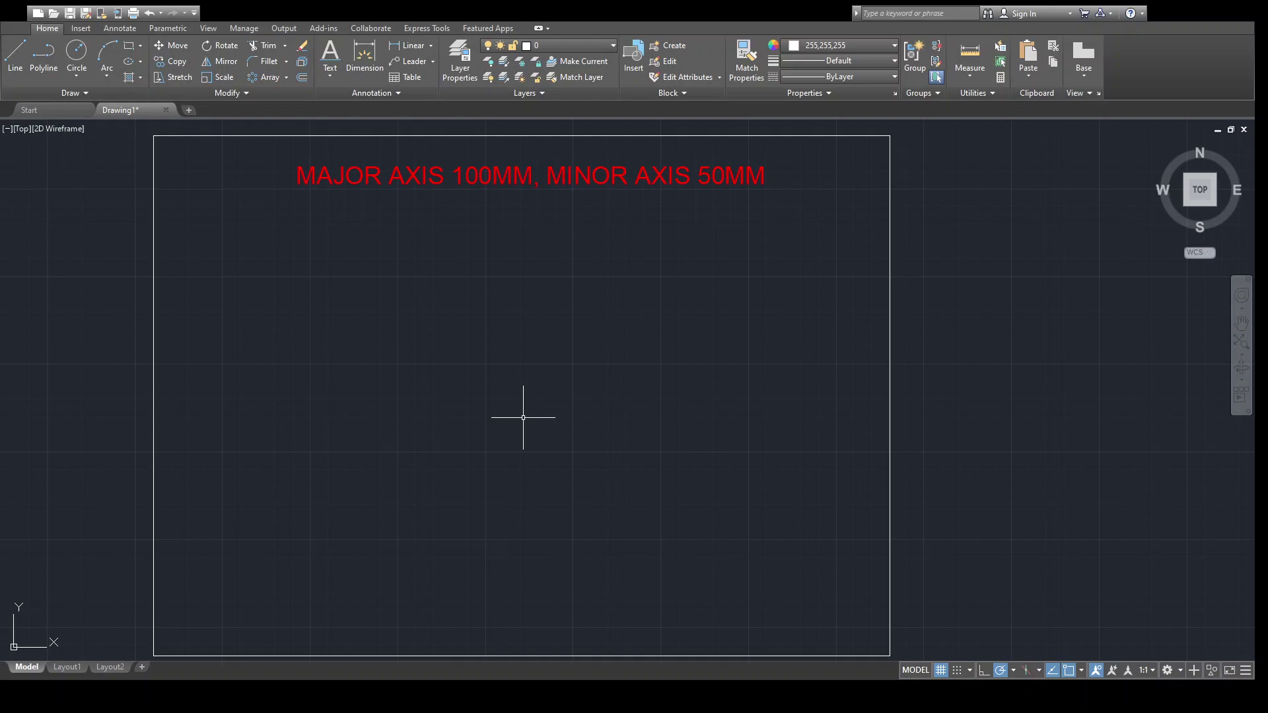
# Step: Draw a radius-50 circle centred in the middle of the bordered sheet
pyautogui.click(493, 370)
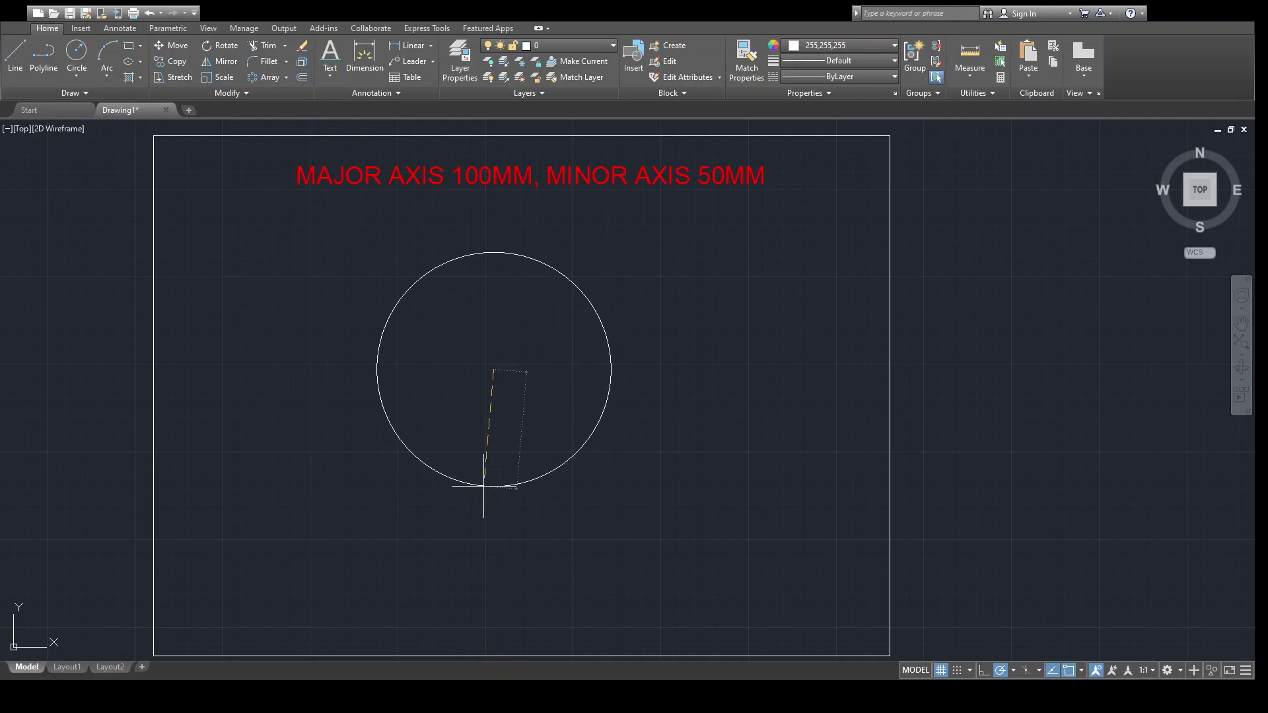
pyautogui.write('50')
pyautogui.press('Return')
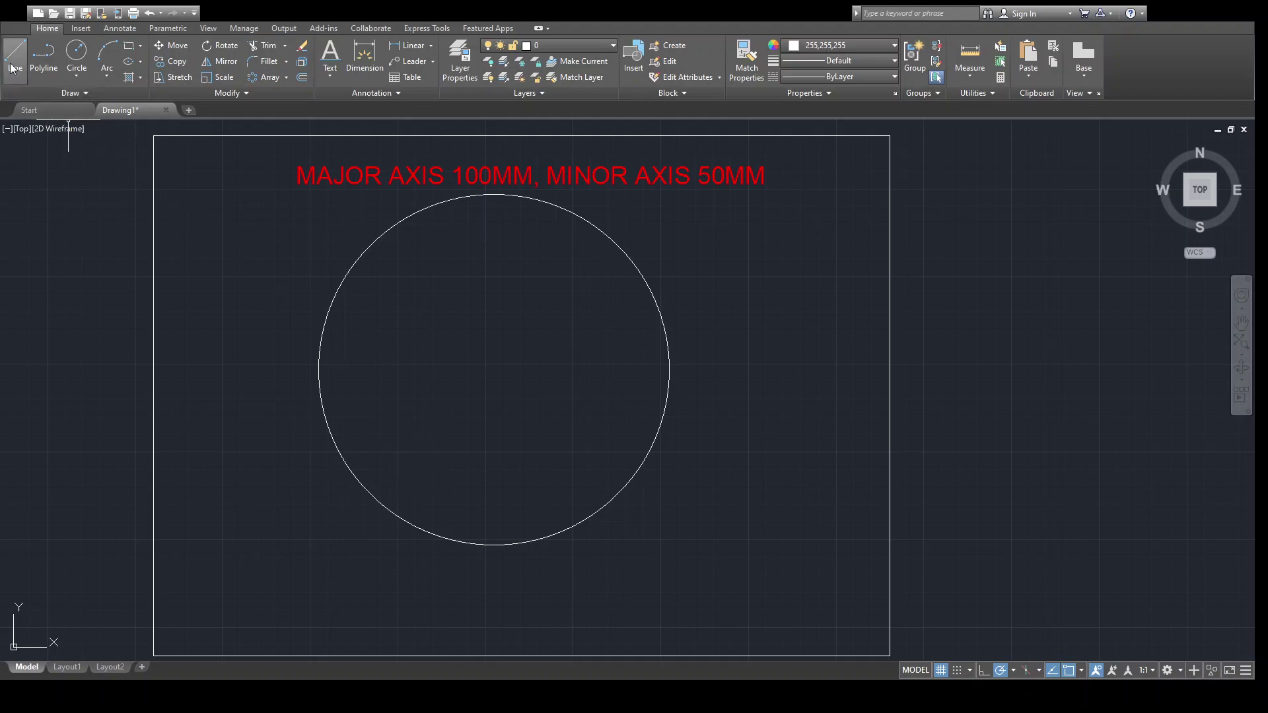
pyautogui.click(493, 369)
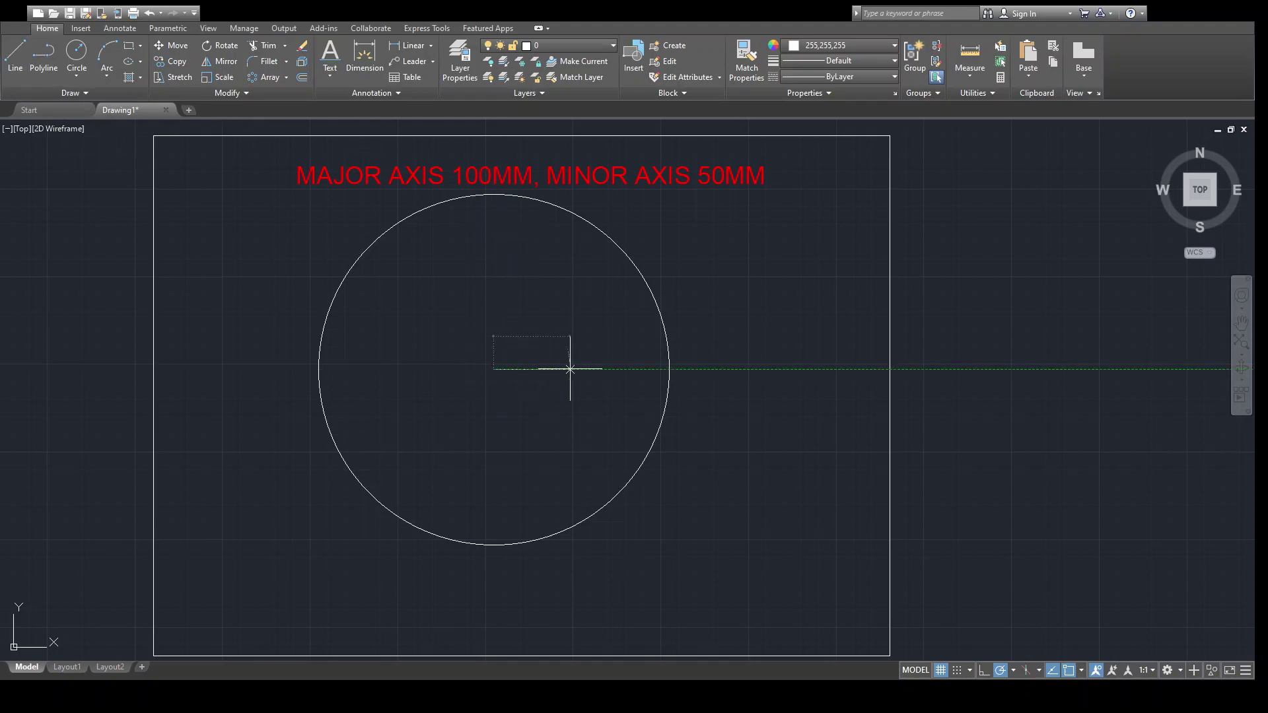
# Step: Draw the horizontal diameter from the centre to the right and left quadrants
pyautogui.click(668, 369)
pyautogui.press('Return')
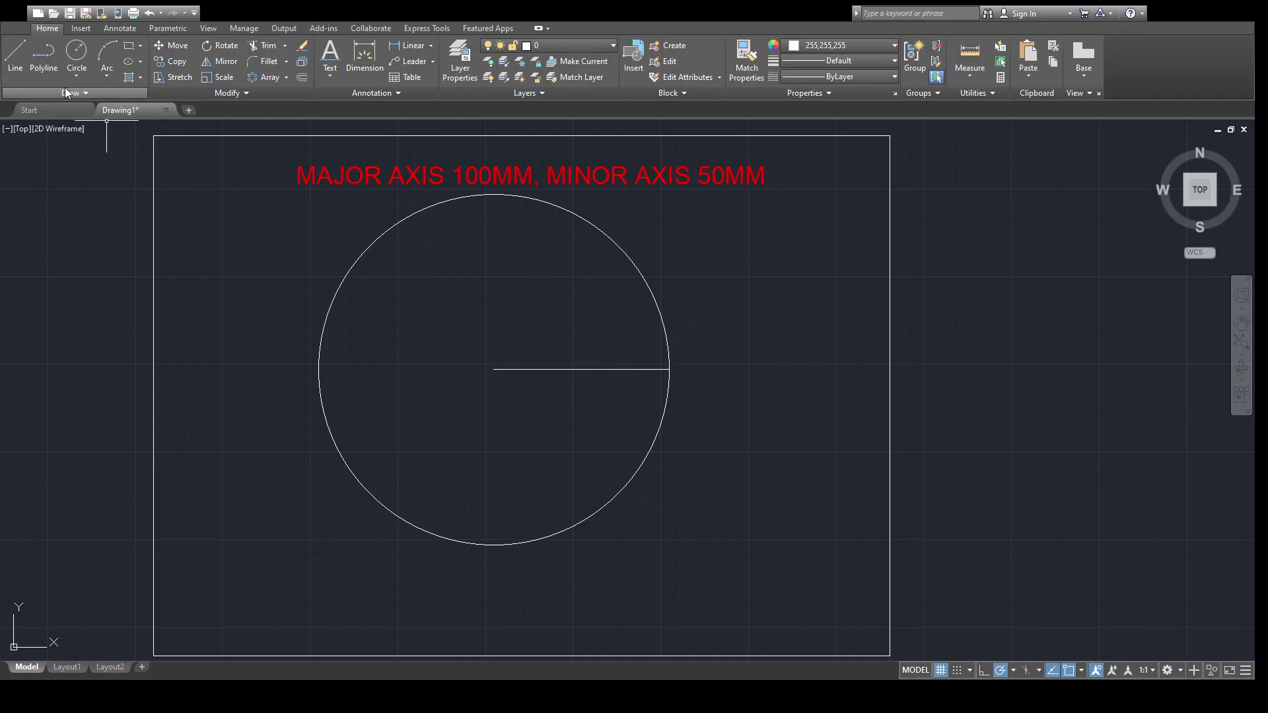
pyautogui.click(15, 68)
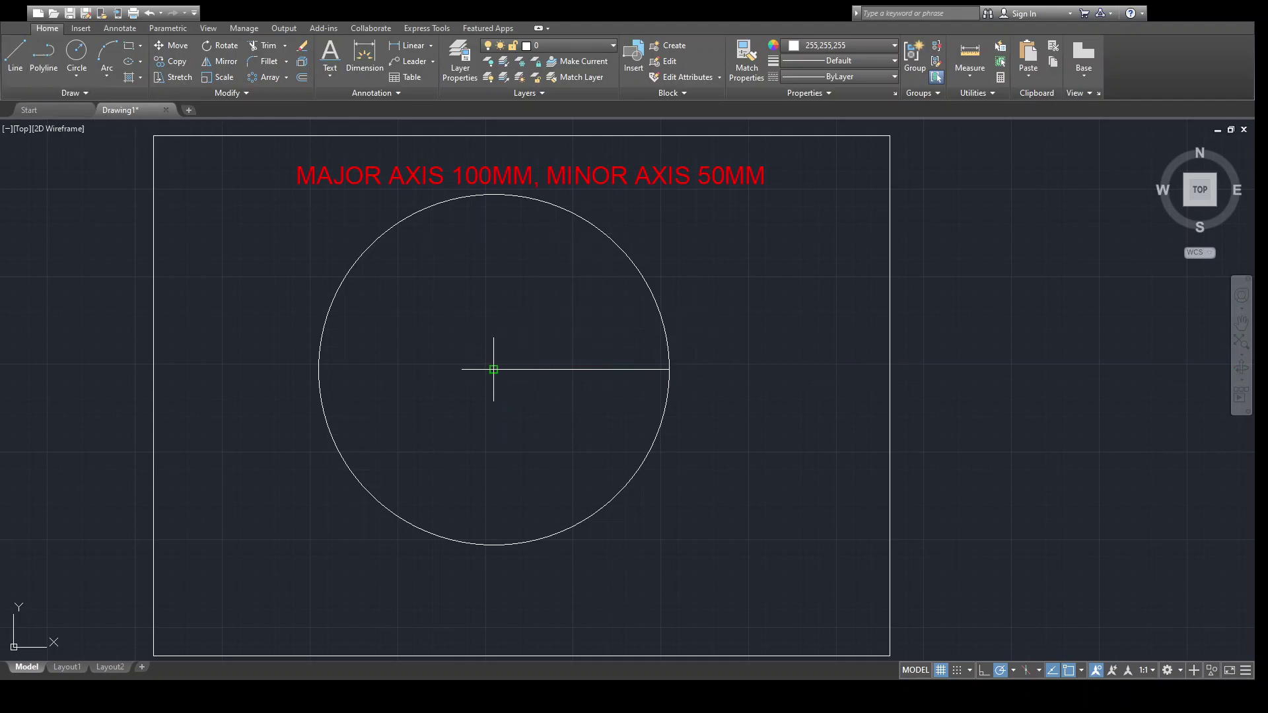
pyautogui.click(493, 369)
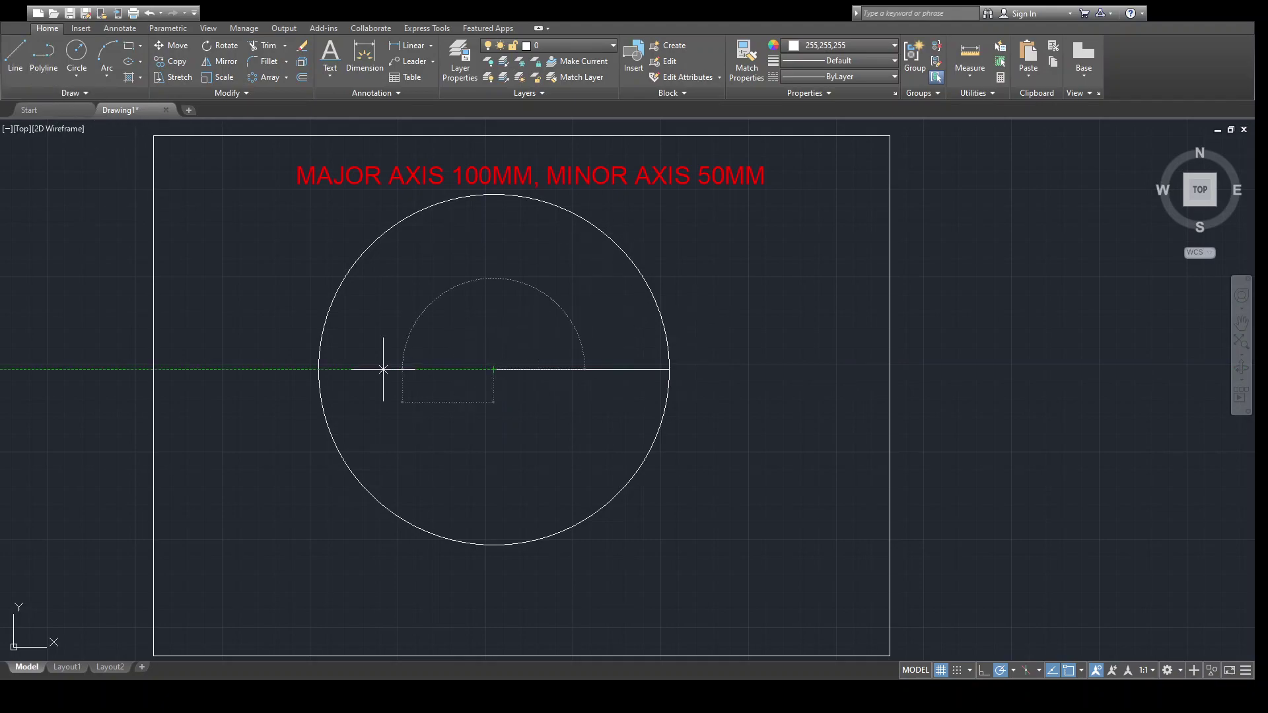
pyautogui.click(318, 370)
pyautogui.press('Return')
# Step: Draw the vertical diameter from the circle's top quadrant to its bottom quadrant
pyautogui.click(15, 59)
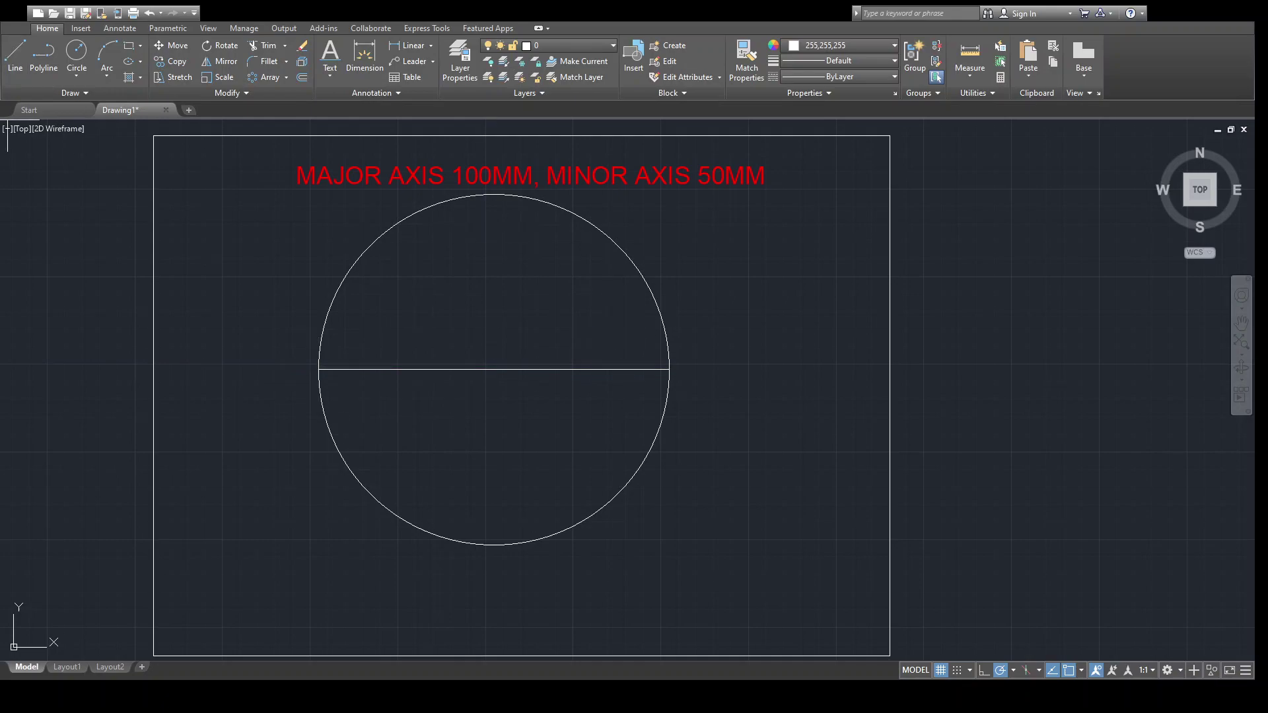
pyautogui.click(493, 369)
pyautogui.click(494, 193)
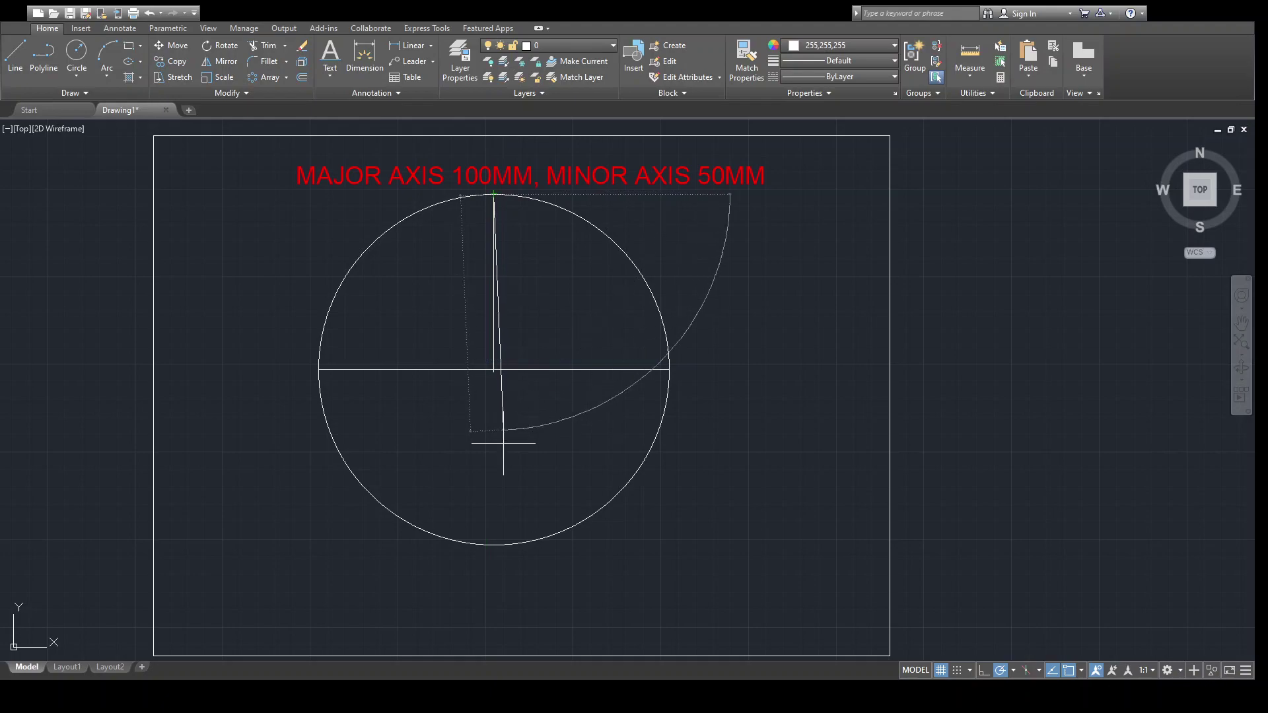
pyautogui.click(494, 545)
pyautogui.press('Return')
pyautogui.click(10, 66)
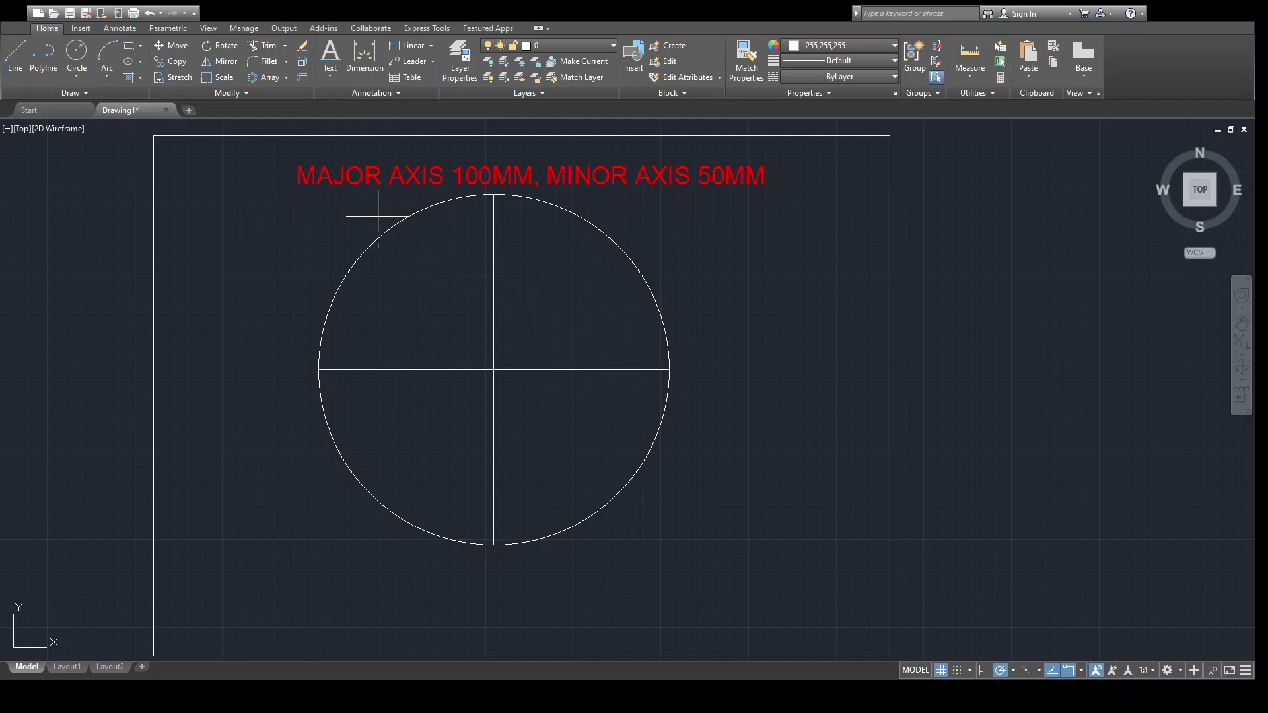
pyautogui.click(494, 369)
pyautogui.click(493, 369)
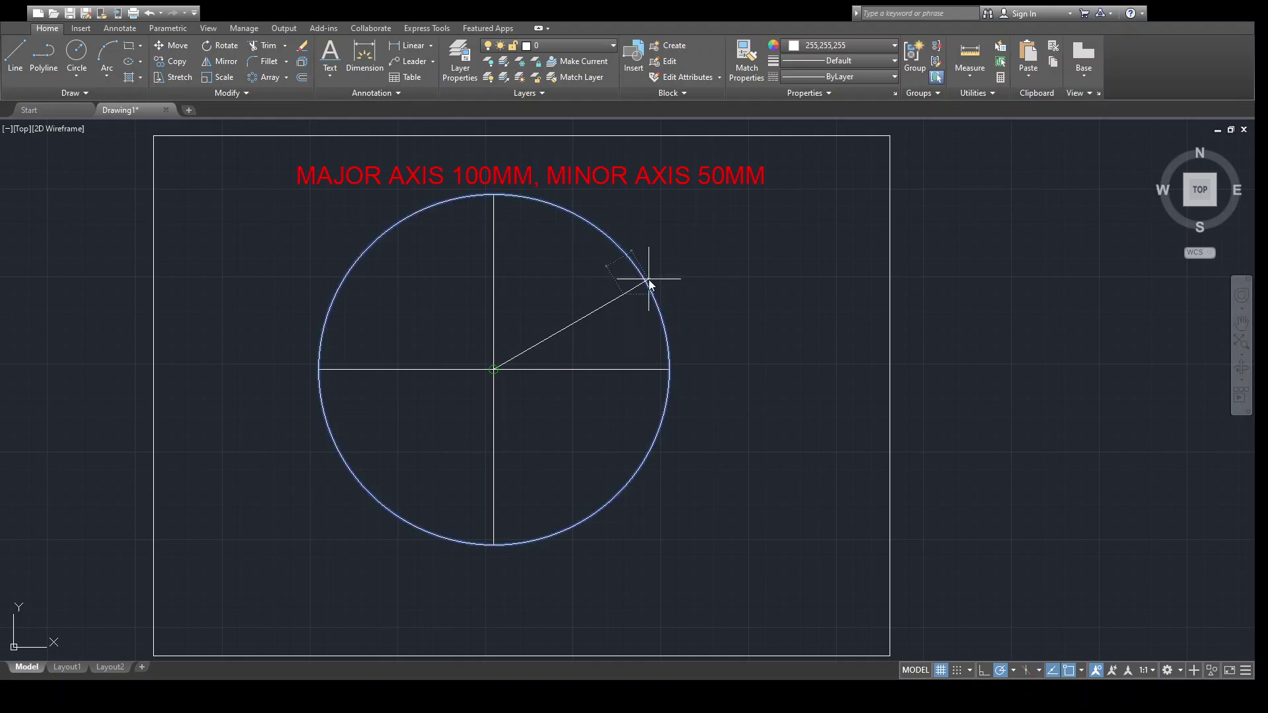
# Step: Draw trial radial and angled lines from the centre to the circle's upper-right edge
pyautogui.click(649, 279)
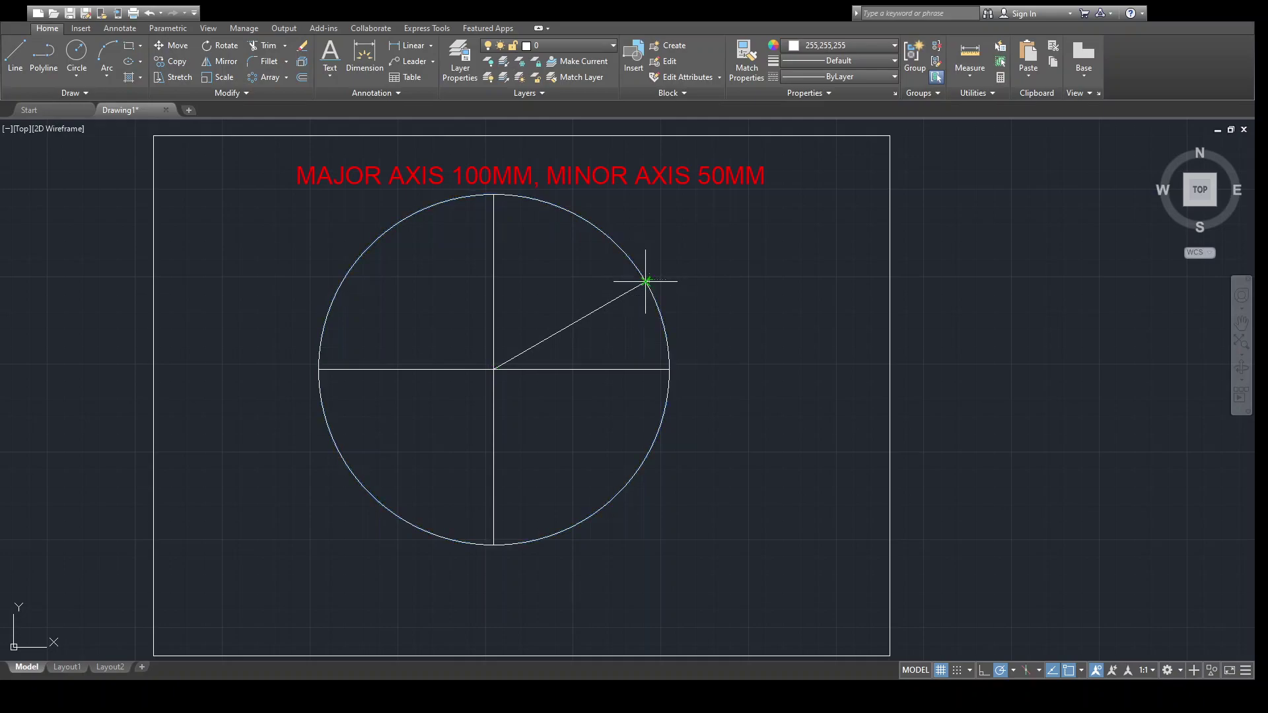
pyautogui.press('Escape')
pyautogui.click(16, 57)
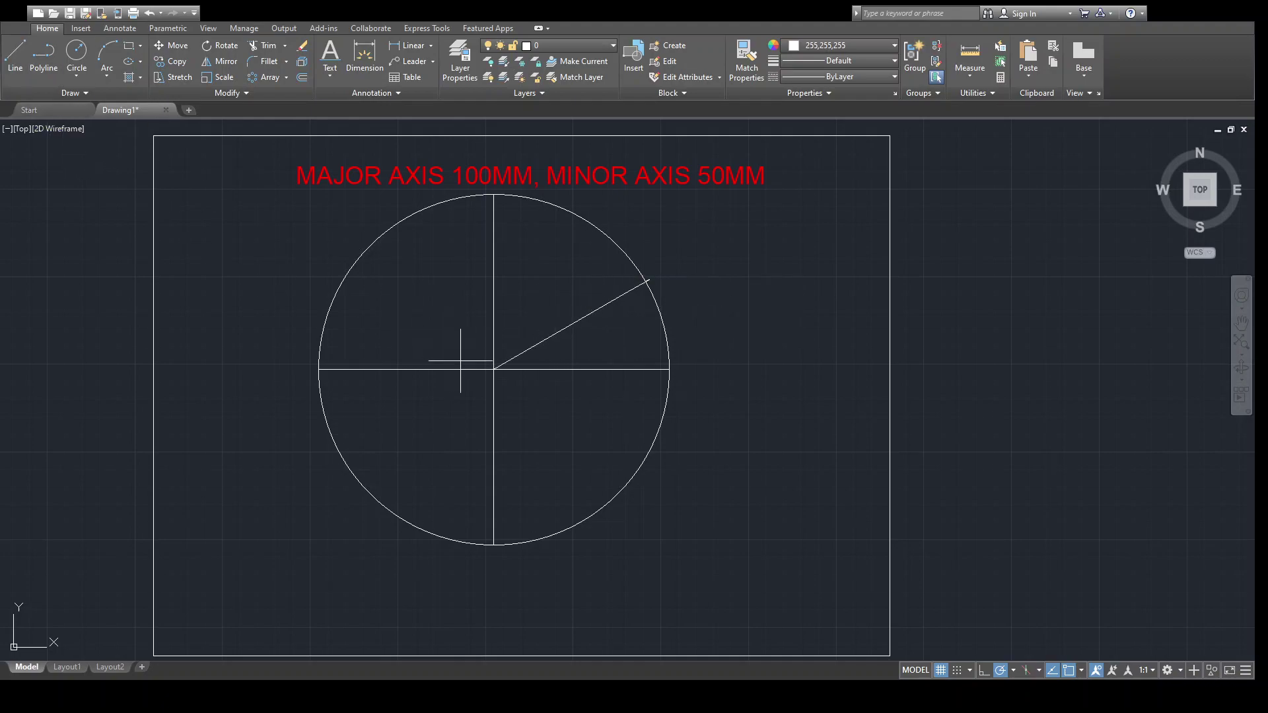
pyautogui.click(493, 369)
pyautogui.click(553, 262)
pyautogui.click(581, 216)
pyautogui.press('Return')
# Step: Delete the upper-right radial segments and the leftover tick on the circle's edge
pyautogui.click(578, 320)
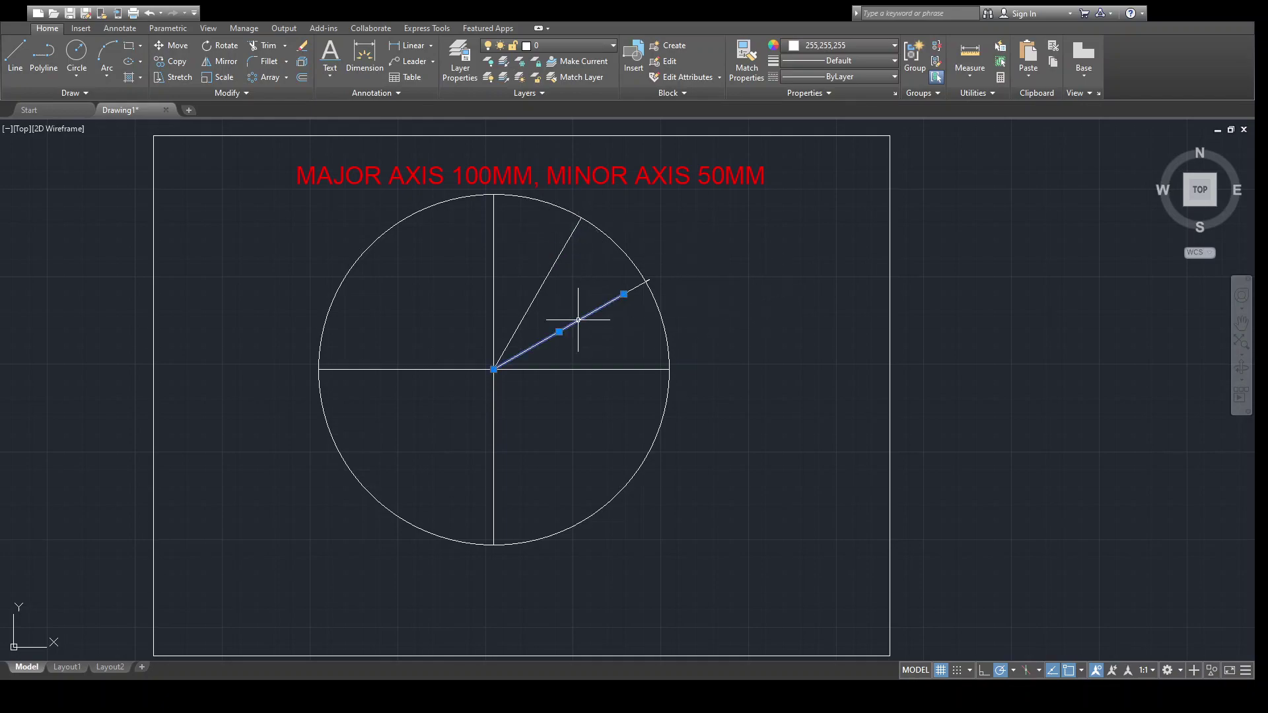
pyautogui.press('Delete')
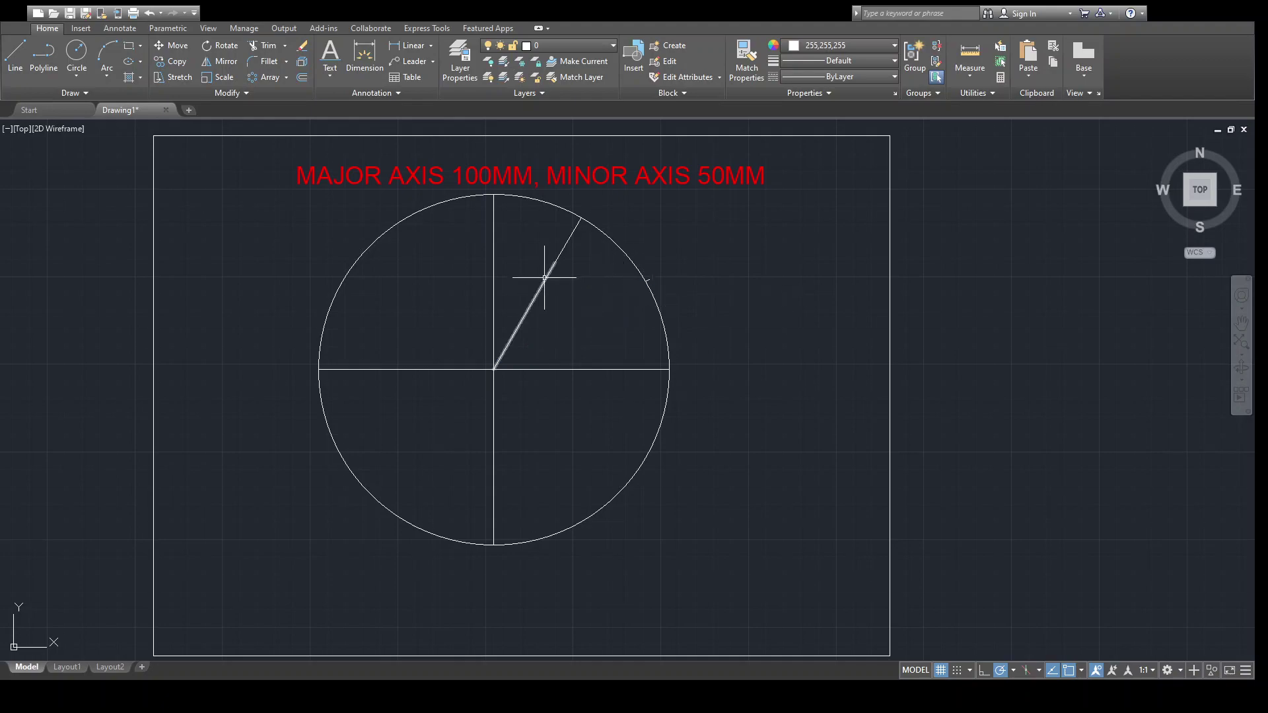
pyautogui.click(549, 270)
pyautogui.press('Delete')
pyautogui.click(567, 242)
pyautogui.press('Delete')
pyautogui.click(648, 281)
pyautogui.press('Delete')
# Step: Delete both halves of the horizontal and vertical diameters, leaving only the circle
pyautogui.click(467, 369)
pyautogui.press('Delete')
pyautogui.click(546, 363)
pyautogui.press('Delete')
pyautogui.click(493, 456)
pyautogui.press('Delete')
pyautogui.click(493, 270)
pyautogui.press('Delete')
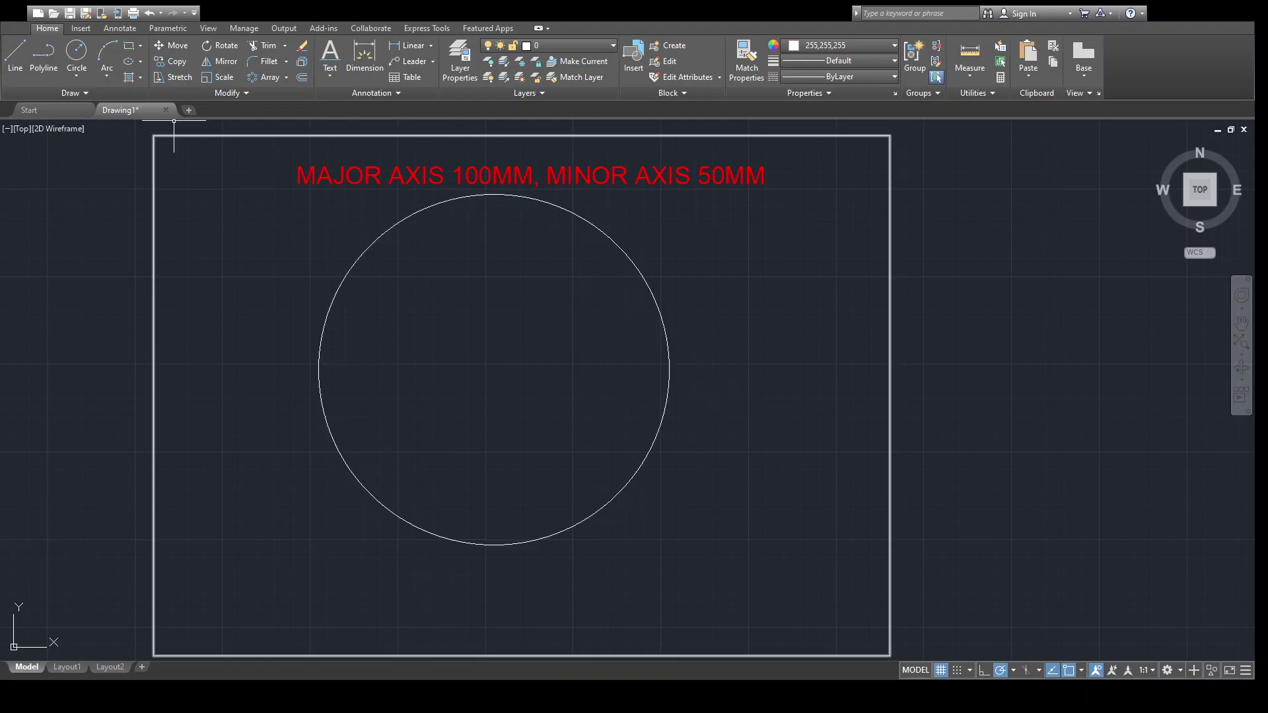
# Step: Draw an inner circle about half the outer circle's size on the same centre
pyautogui.click(129, 61)
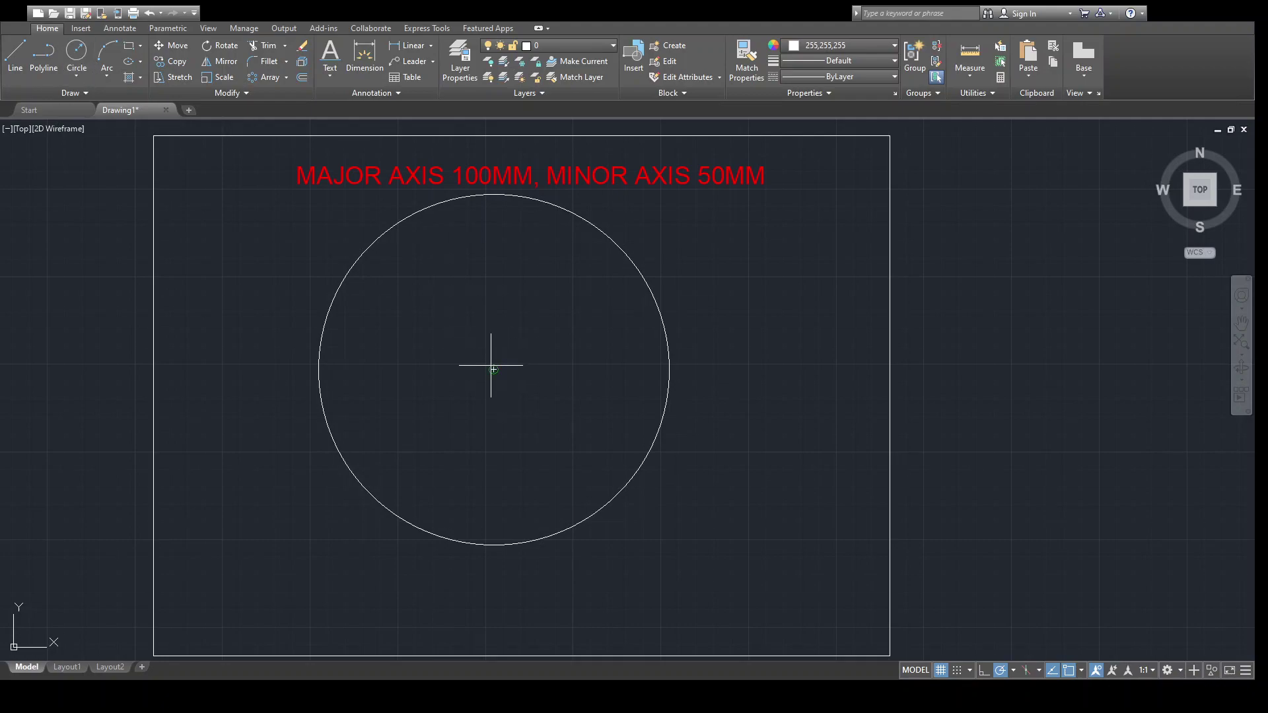
pyautogui.click(494, 369)
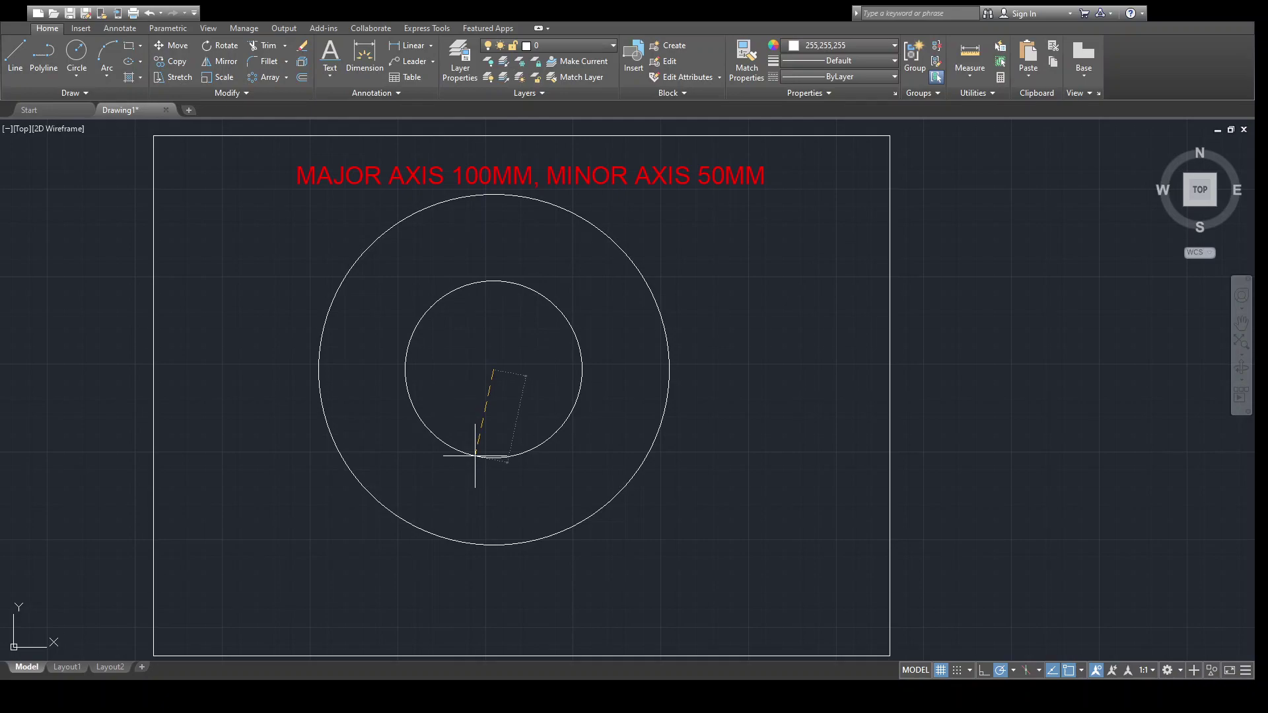
pyautogui.press('Escape')
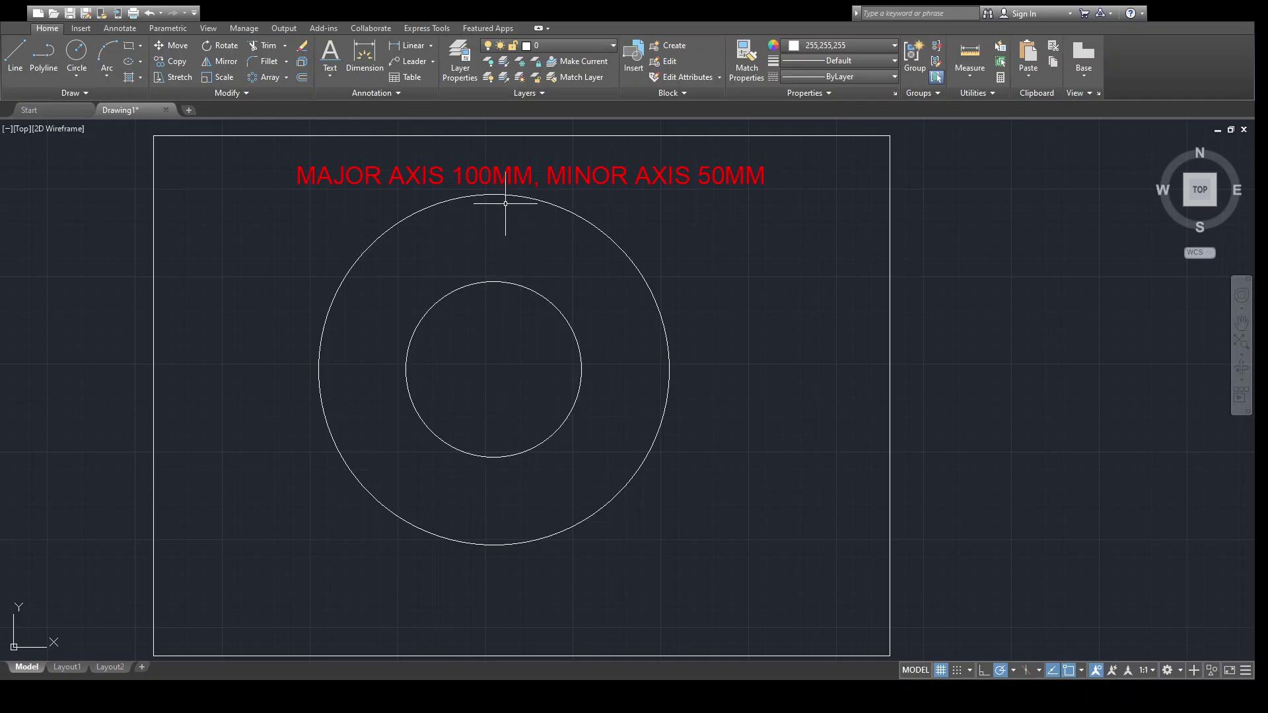
# Step: Draw a radius to the outer circle's right quadrant and polar-array it around the centre
pyautogui.click(21, 61)
pyautogui.click(493, 370)
pyautogui.click(669, 369)
pyautogui.press('Return')
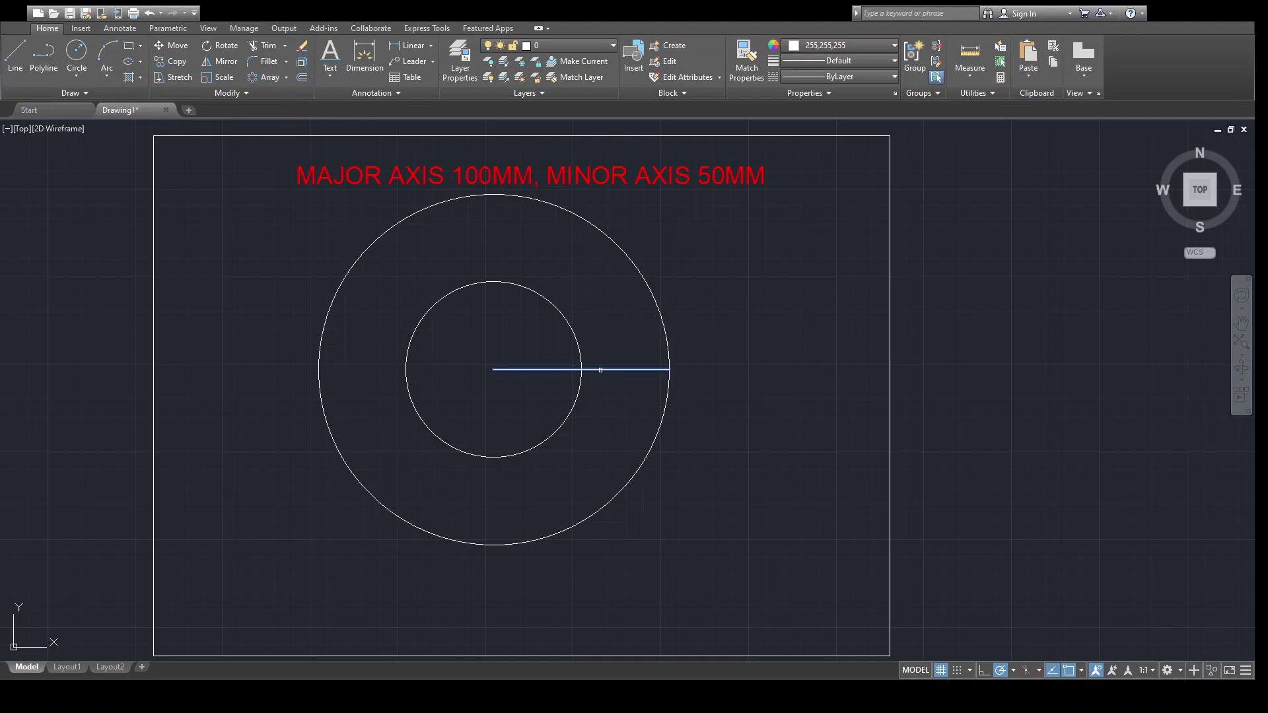
pyautogui.press('space')
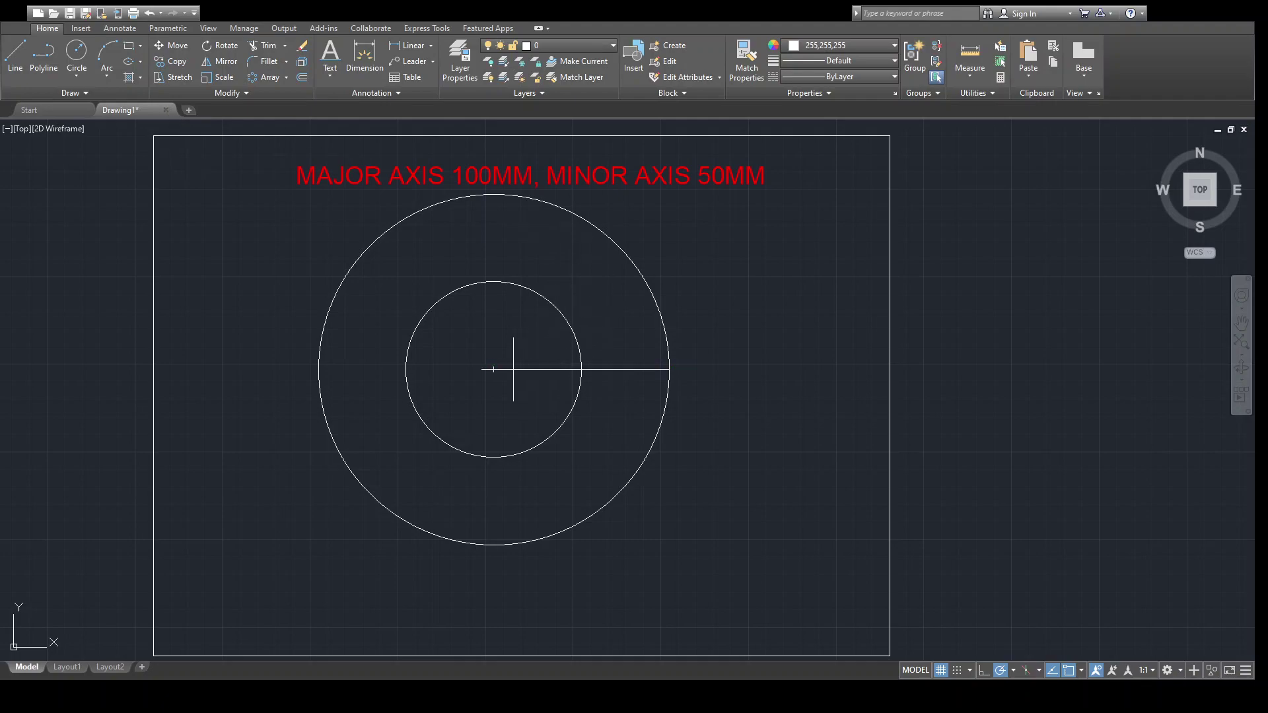
pyautogui.click(493, 369)
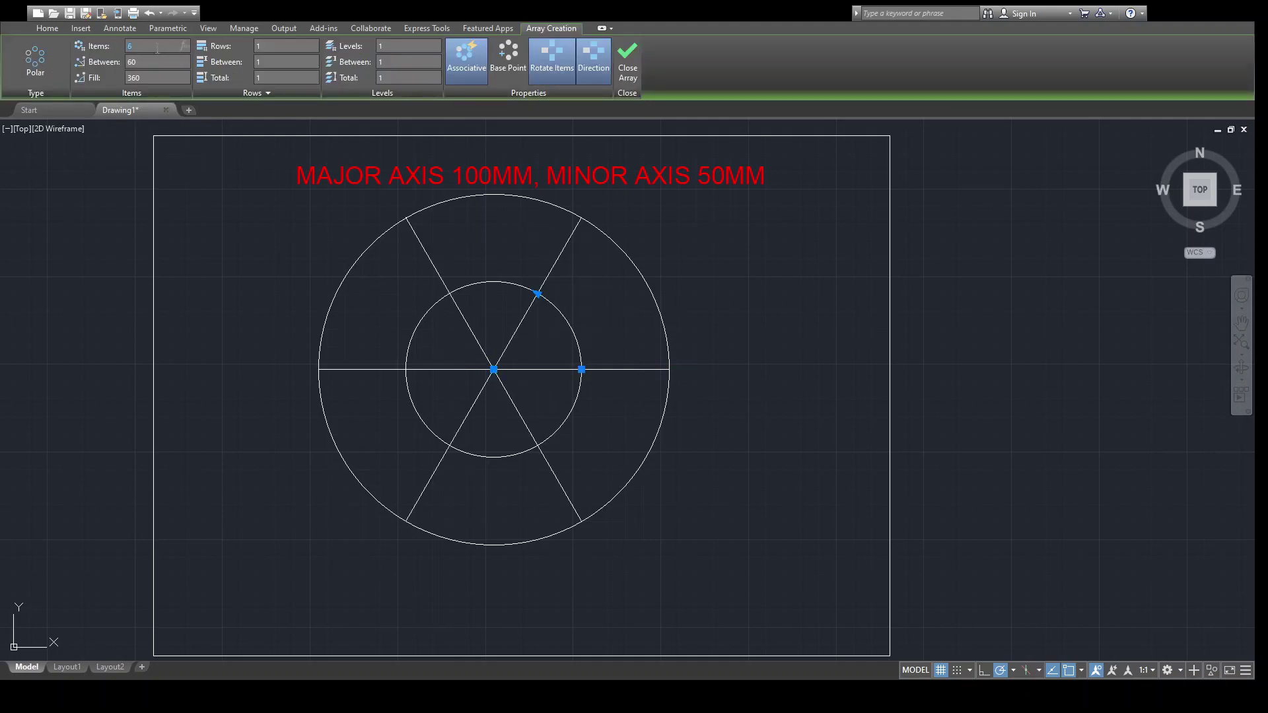
# Step: Set the polar array to 12 items so the spokes sit 30° apart
pyautogui.press('Return')
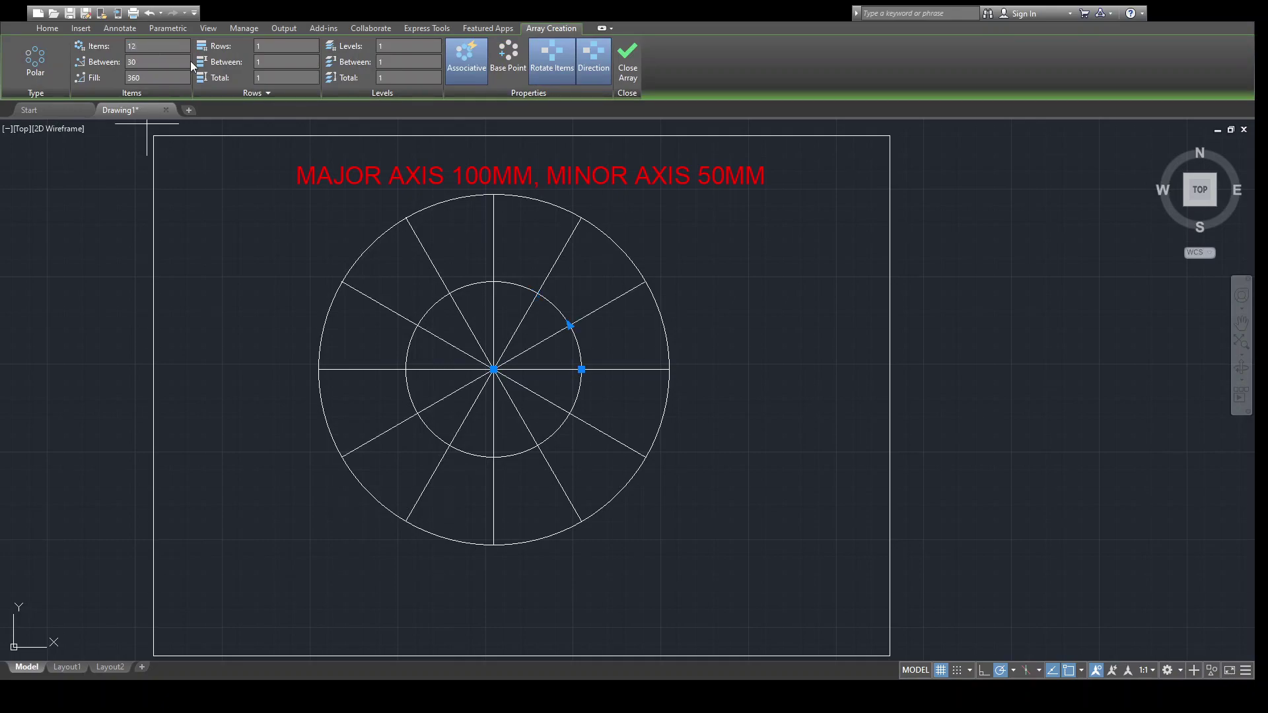
pyautogui.press('Return')
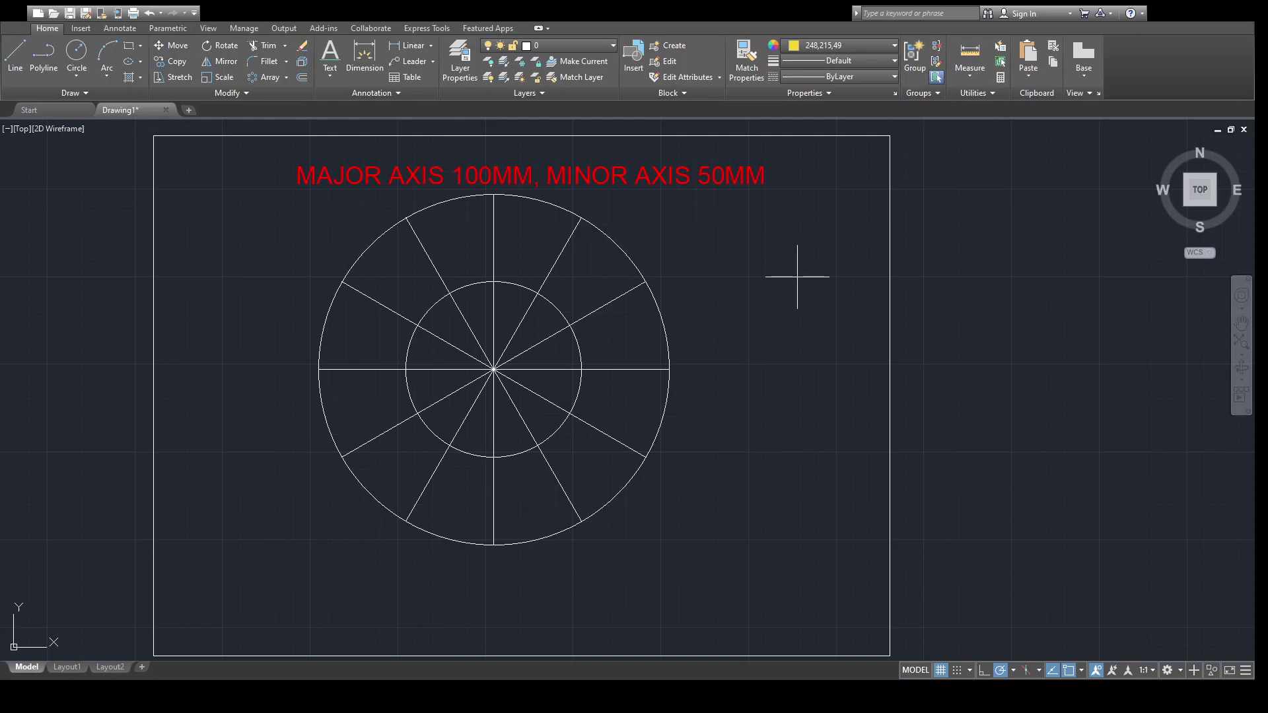
# Step: Draw a yellow horizontal line from a spoke's inner-circle crossing out past the outer circle
pyautogui.click(417, 326)
pyautogui.click(272, 326)
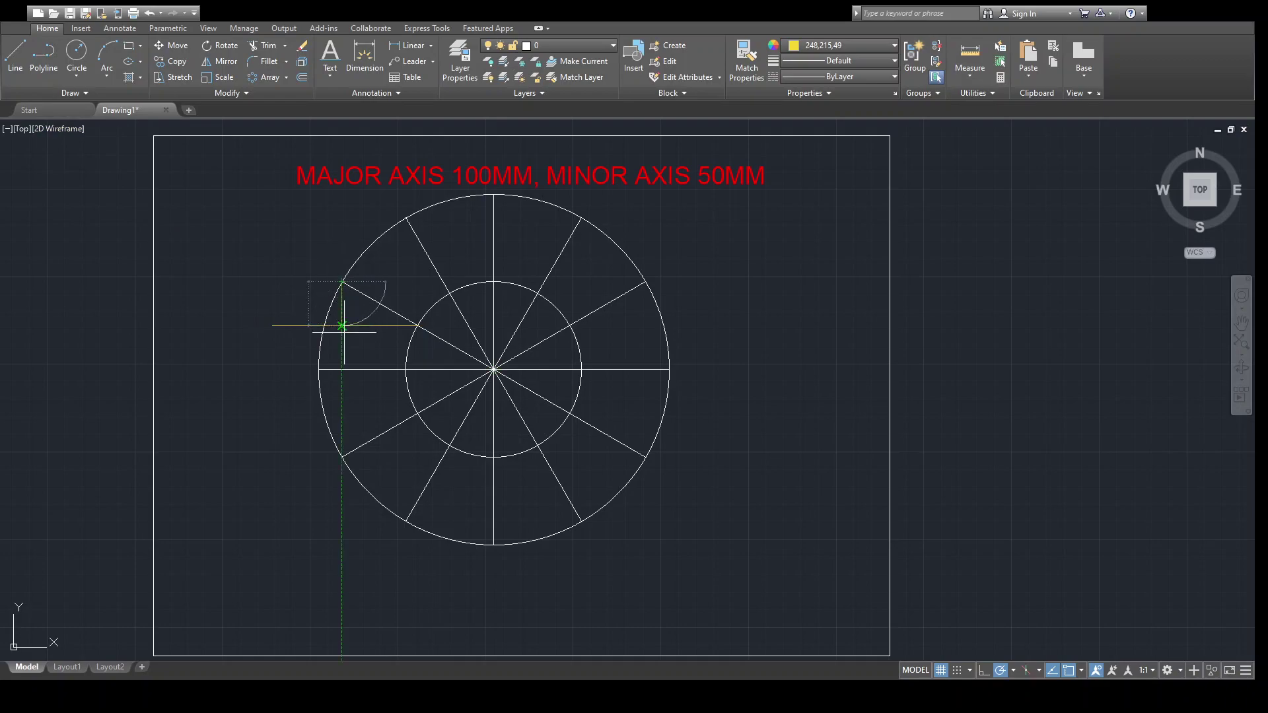
pyautogui.press('Escape')
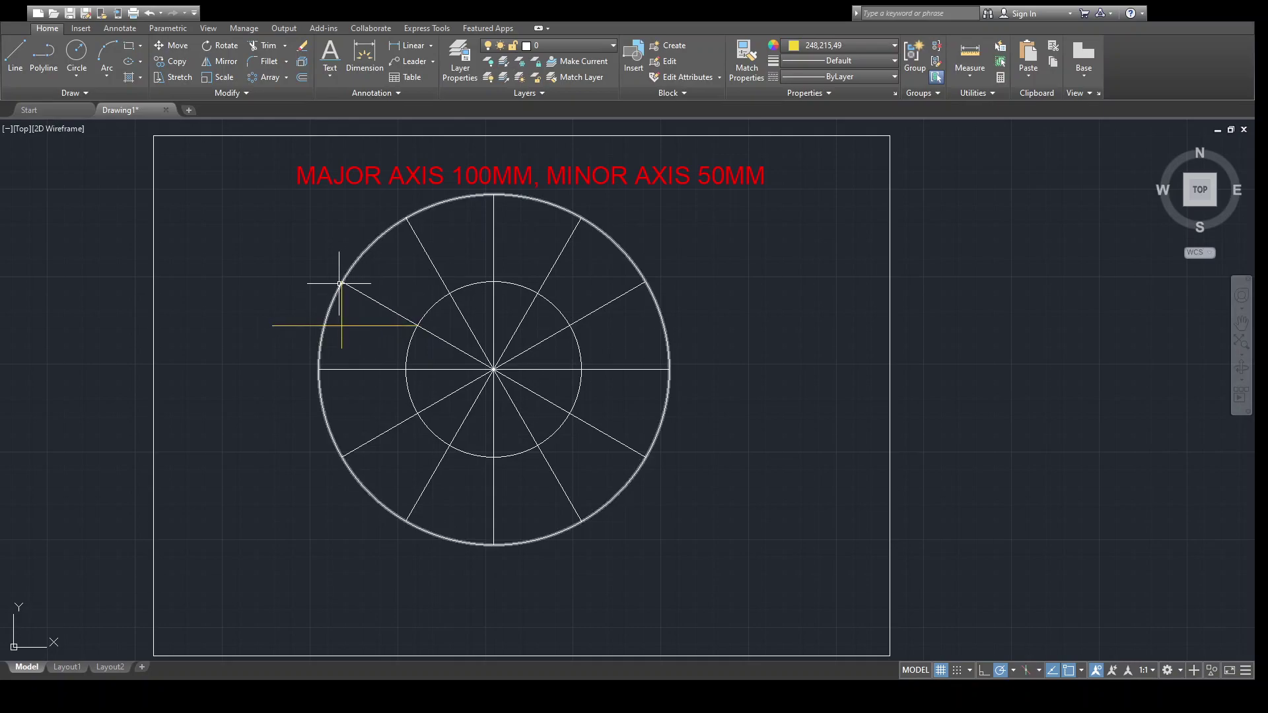
pyautogui.scroll(2, 342, 326)
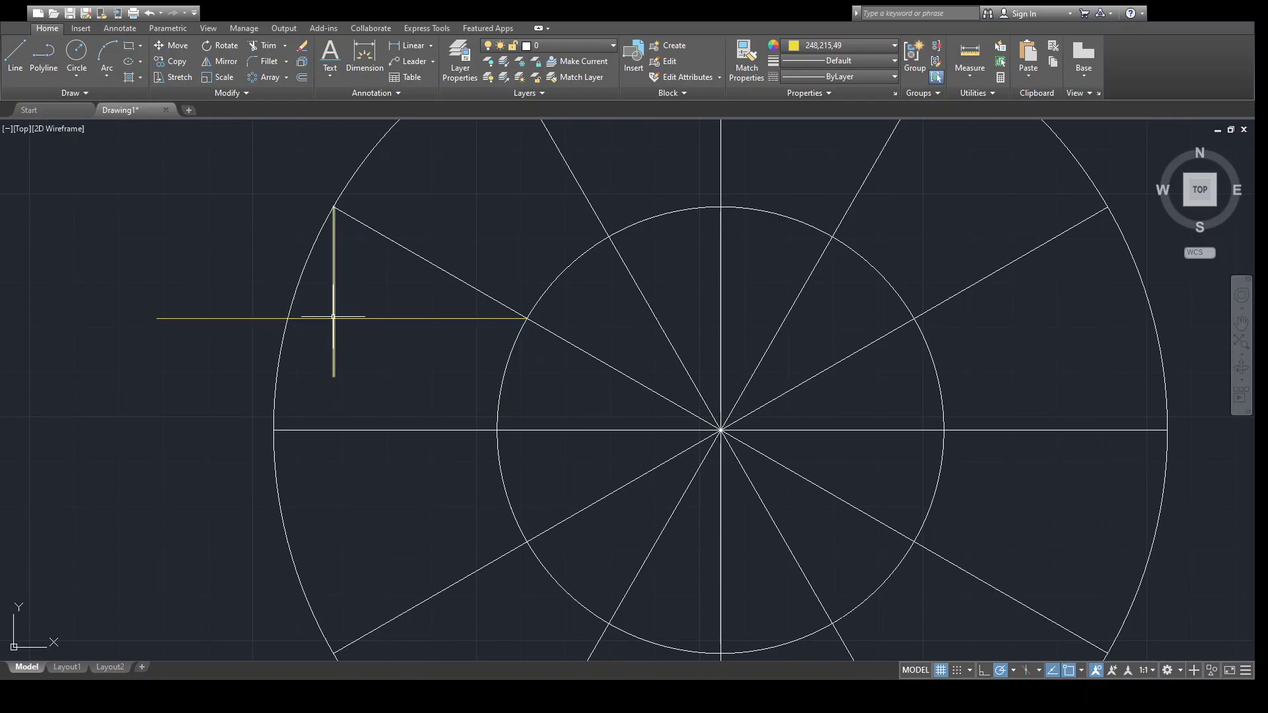
pyautogui.scroll(-2, 334, 317)
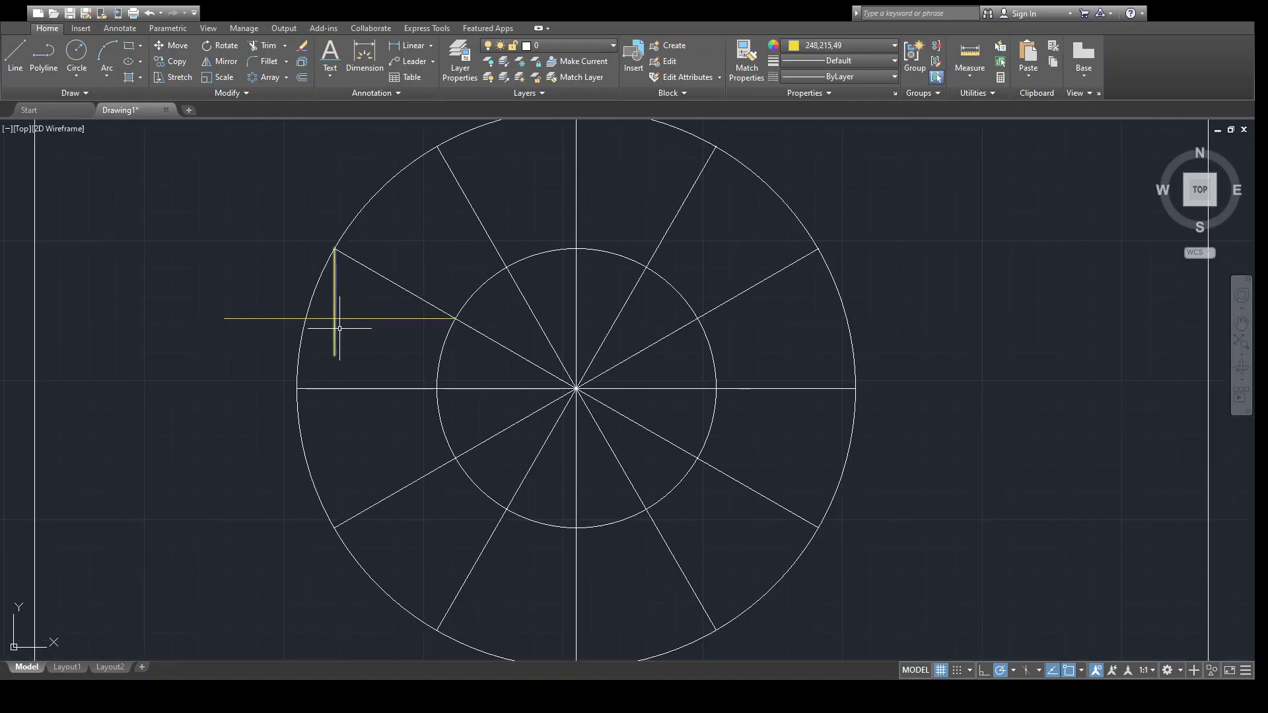
pyautogui.scroll(-2, 335, 315)
# Step: Trim the overhanging yellow line ends so the lines meet at the first ellipse point
pyautogui.click(259, 46)
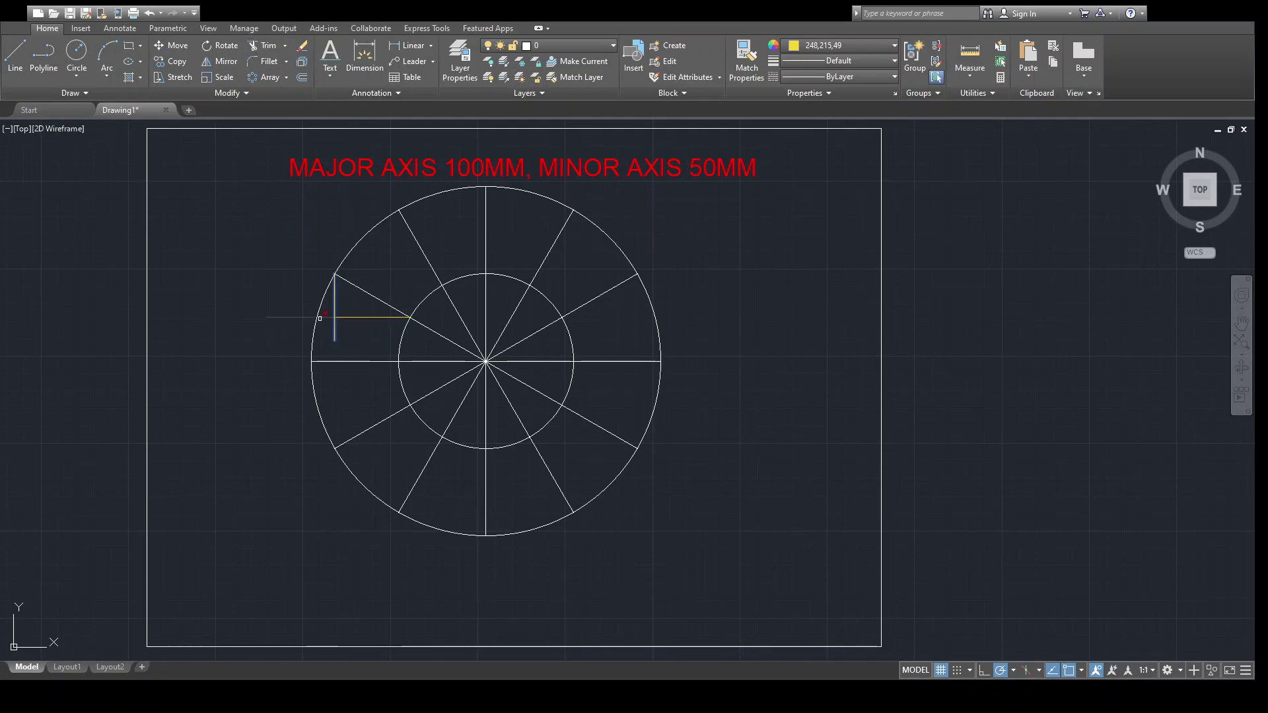
pyautogui.press('Escape')
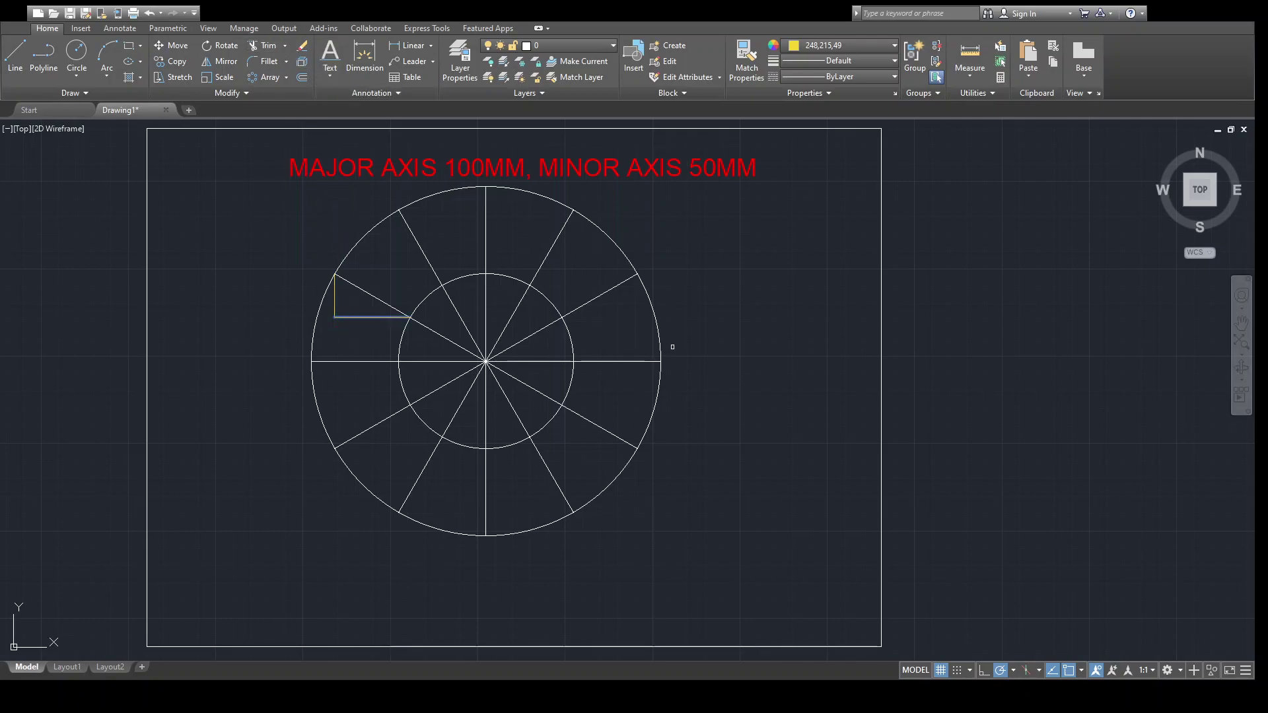
pyautogui.scroll(4, 344, 317)
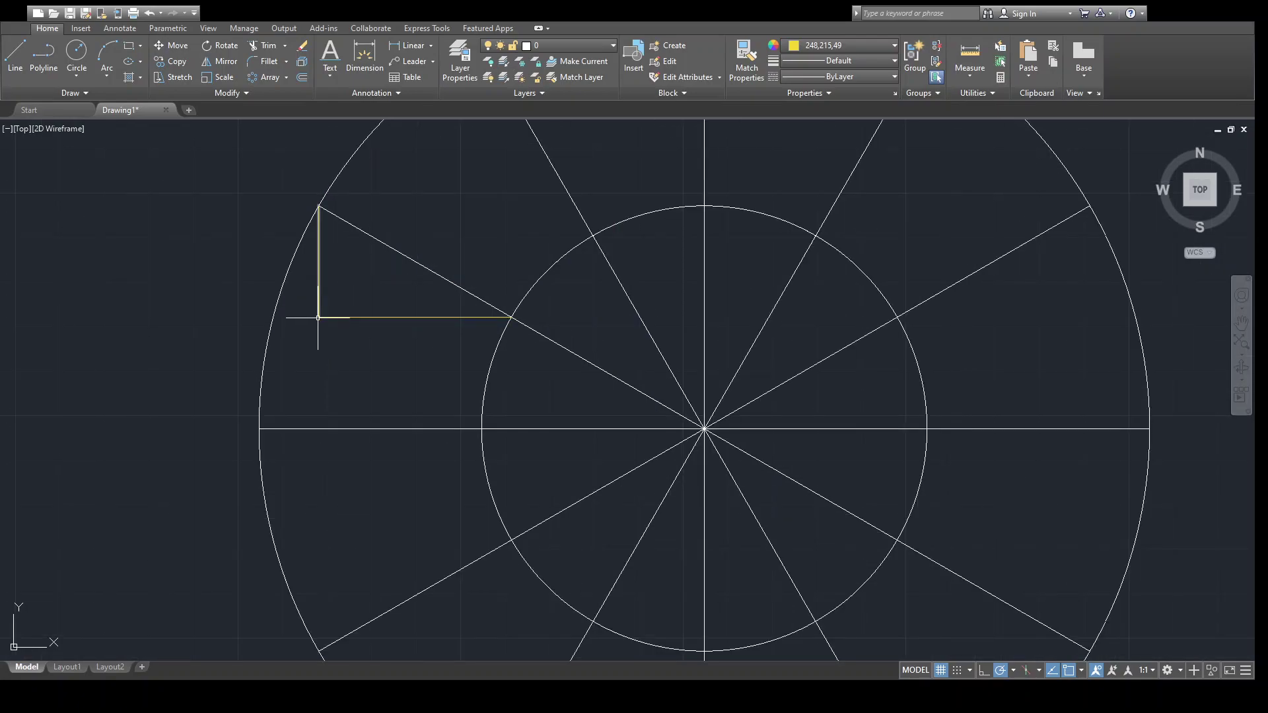
pyautogui.scroll(-4, 320, 317)
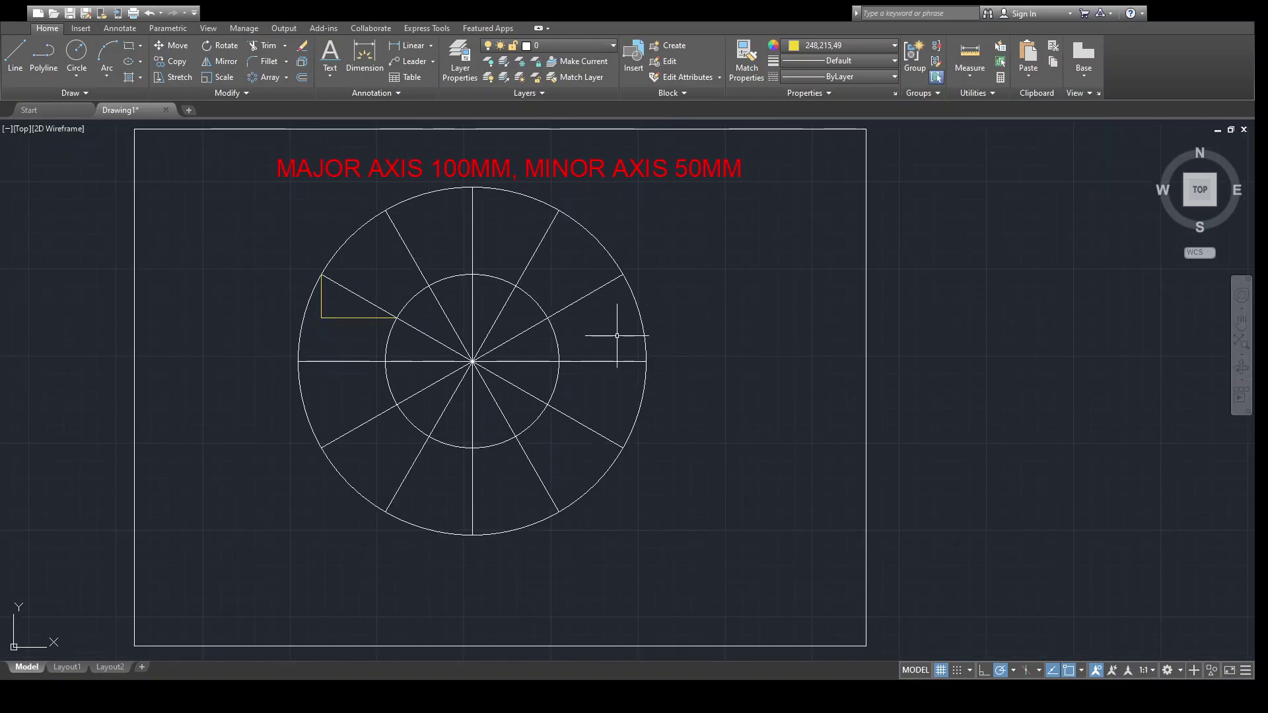
# Step: Draw and trim the horizontal and vertical construction lines for the upper-left ellipse point
pyautogui.click(22, 61)
pyautogui.click(385, 210)
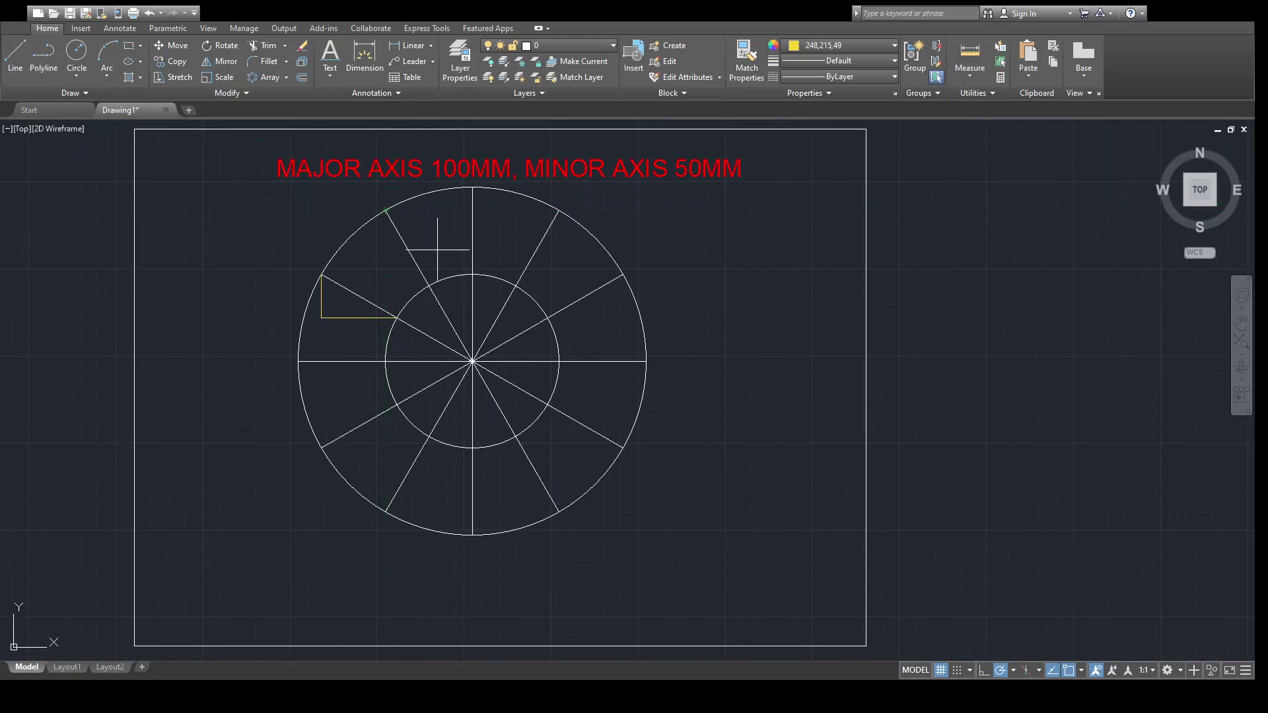
pyautogui.click(364, 286)
pyautogui.press('Escape')
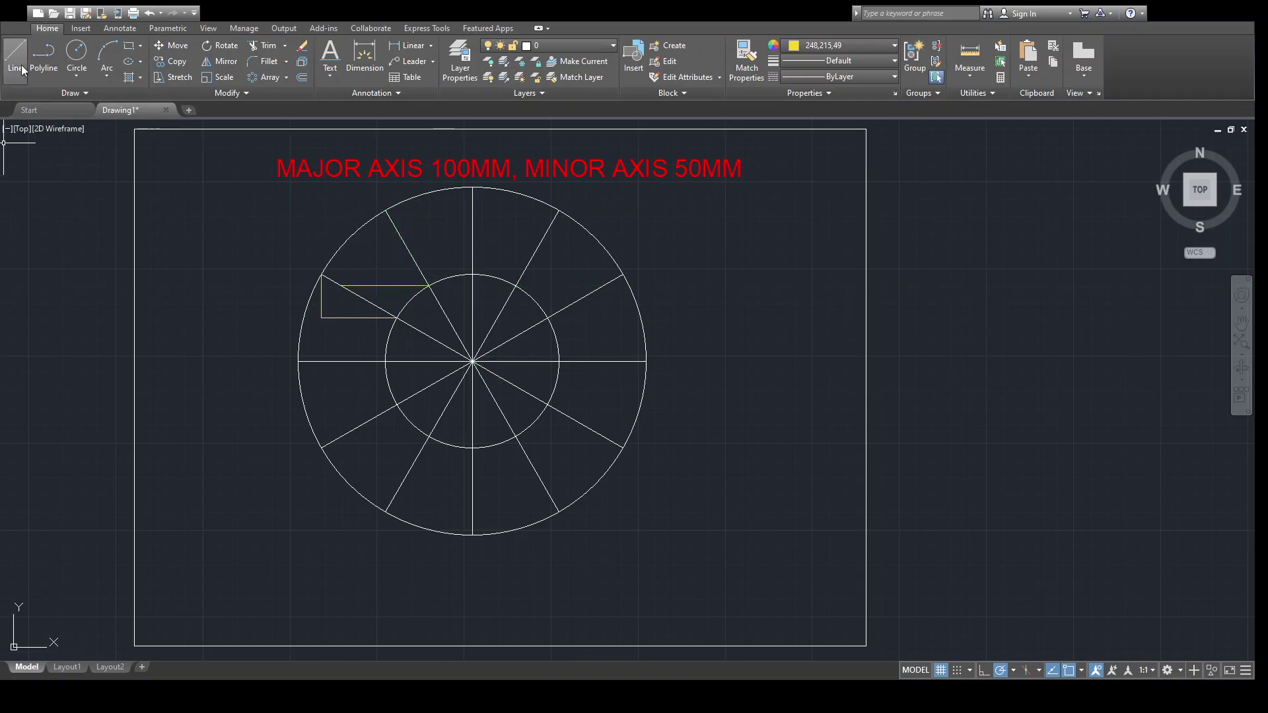
pyautogui.press('space')
pyautogui.click(385, 210)
pyautogui.click(385, 317)
pyautogui.press('Escape')
pyautogui.click(263, 45)
pyautogui.click(385, 302)
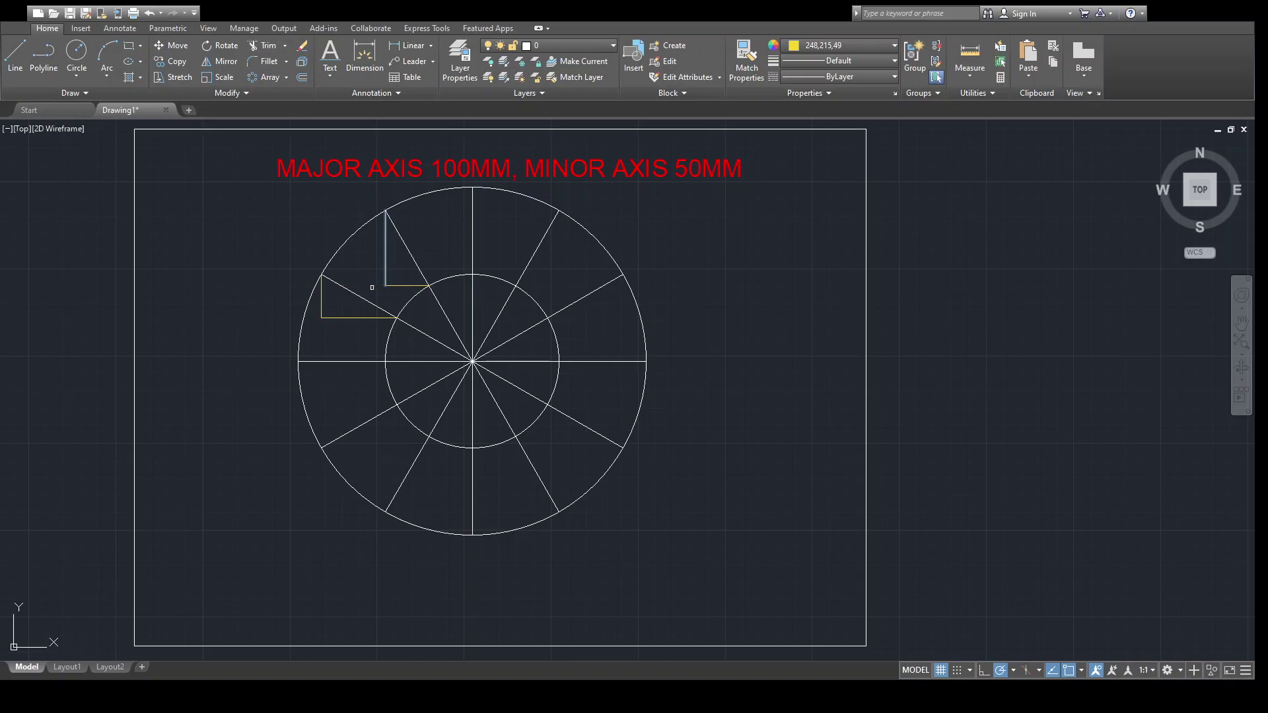
pyautogui.press('Escape')
# Step: Draw and trim the vertical and horizontal construction lines for the upper-right ellipse point
pyautogui.click(559, 210)
pyautogui.click(559, 294)
pyautogui.click(16, 53)
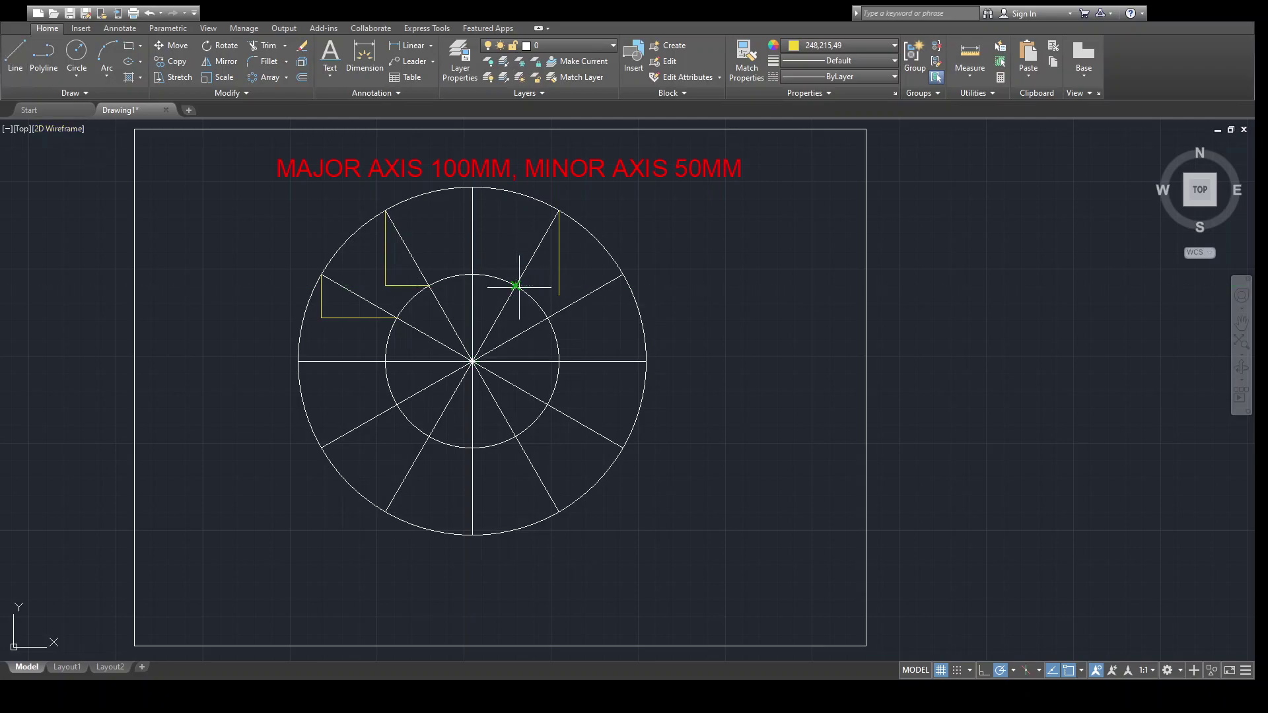
pyautogui.click(603, 285)
pyautogui.press('Escape')
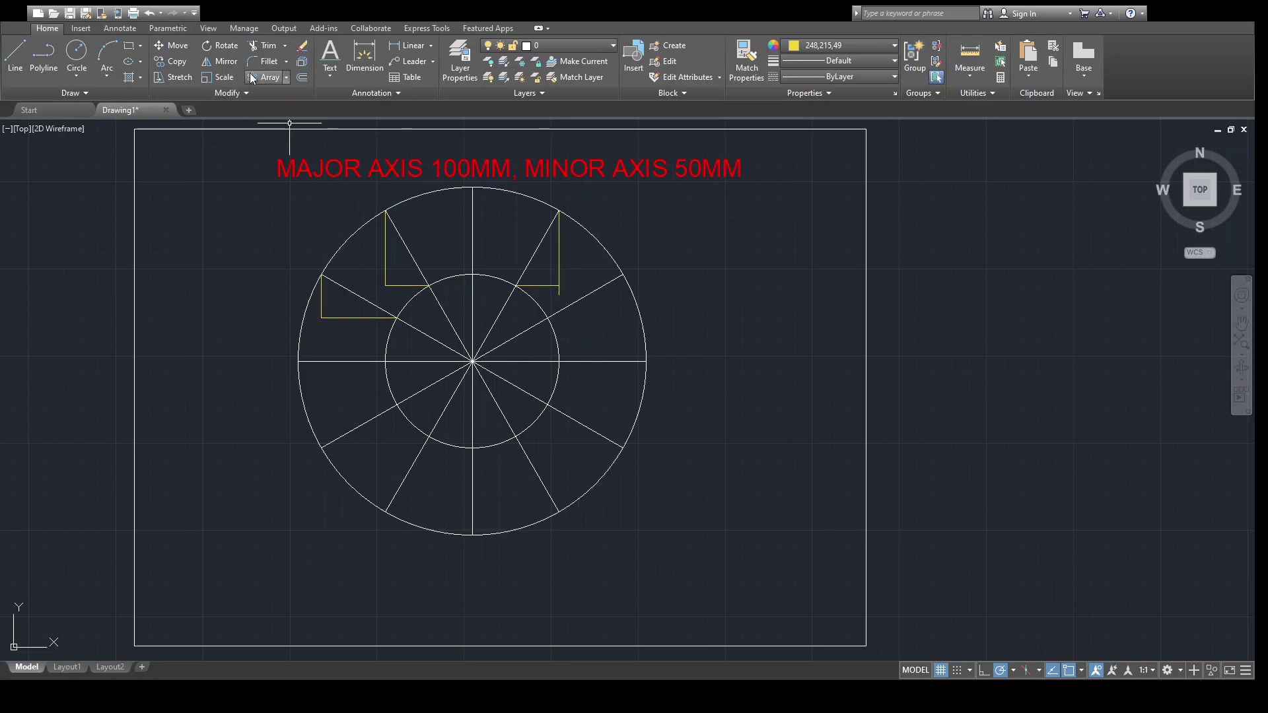
pyautogui.click(263, 48)
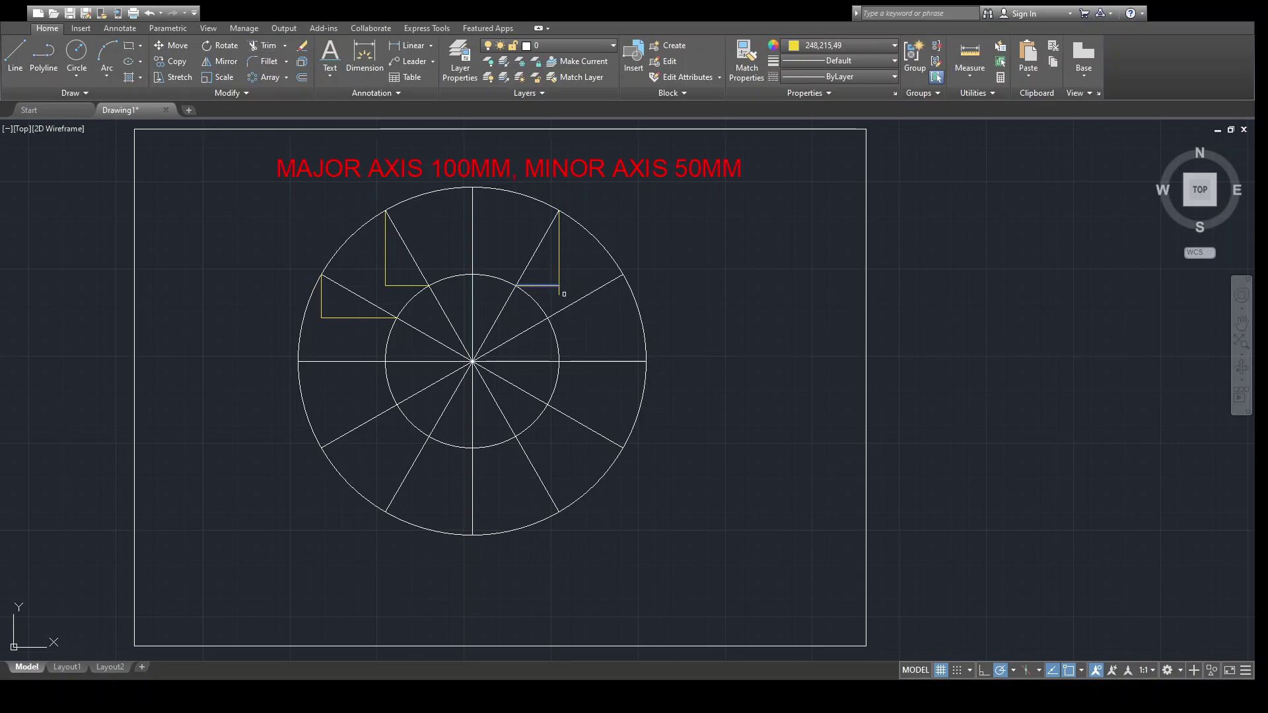
pyautogui.press('Escape')
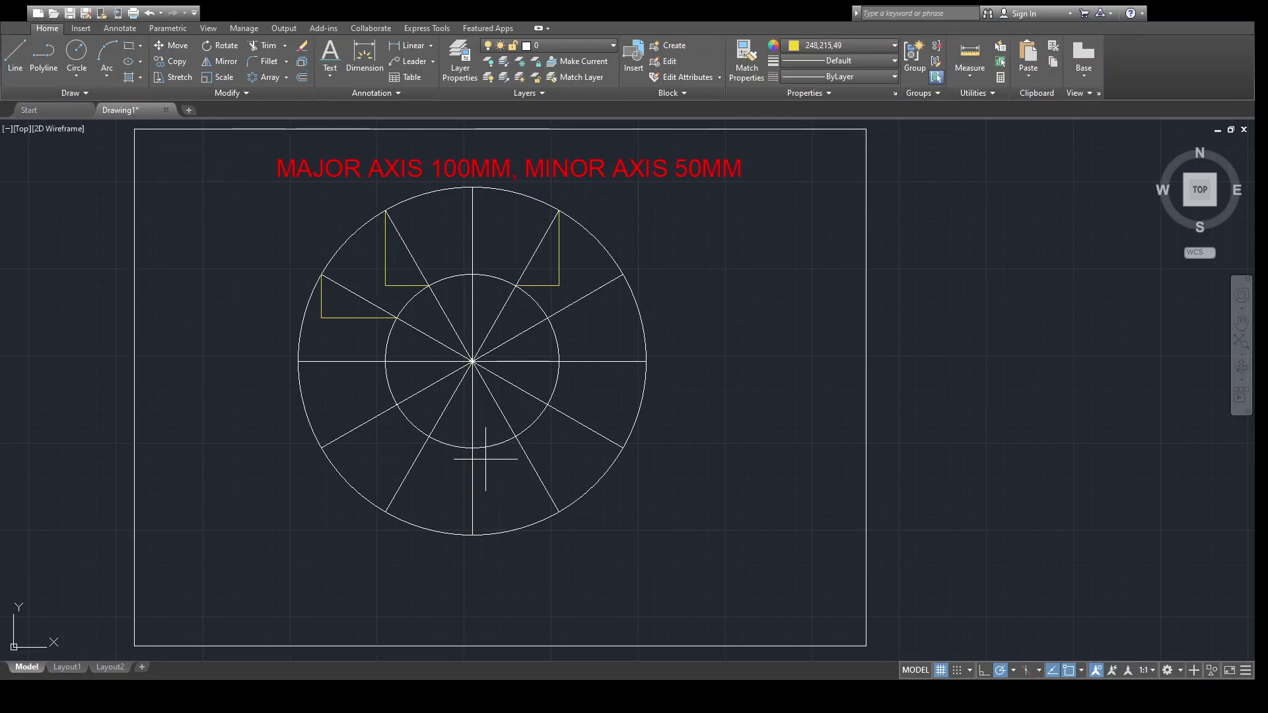
# Step: Draw a horizontal line from the inner circle's lower-left point and trim it against the vertical
pyautogui.click(396, 404)
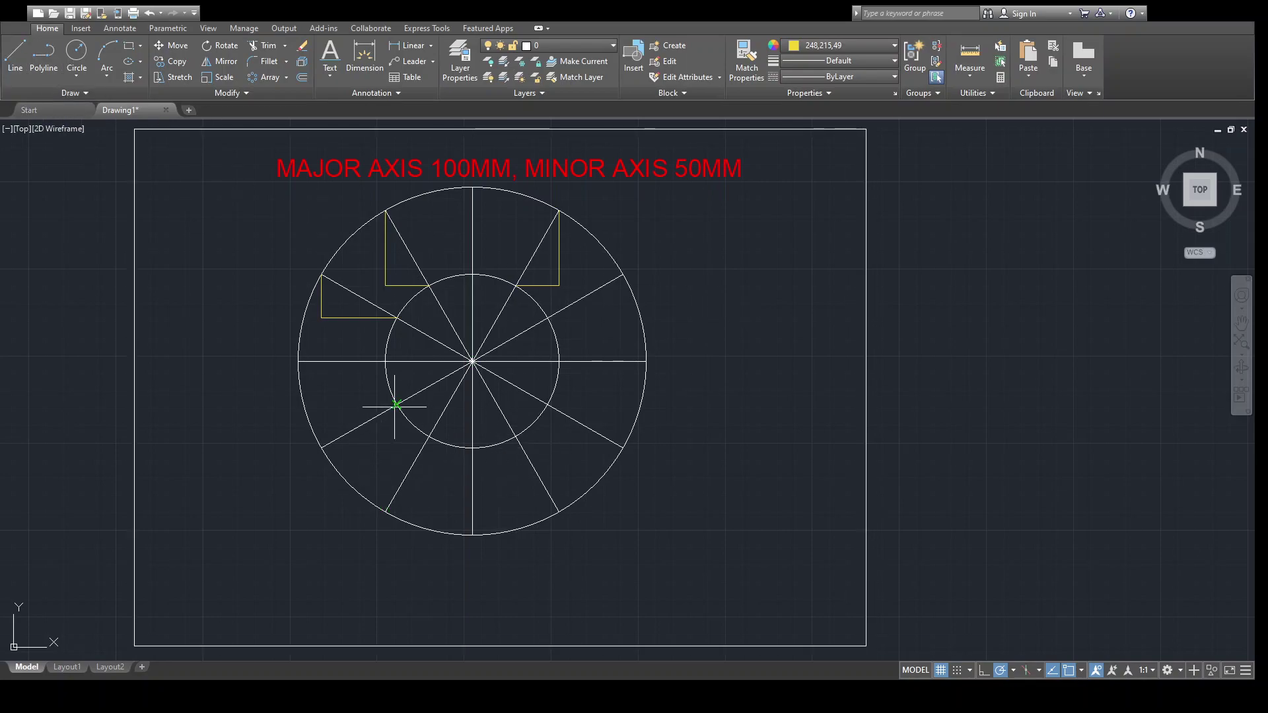
pyautogui.click(270, 404)
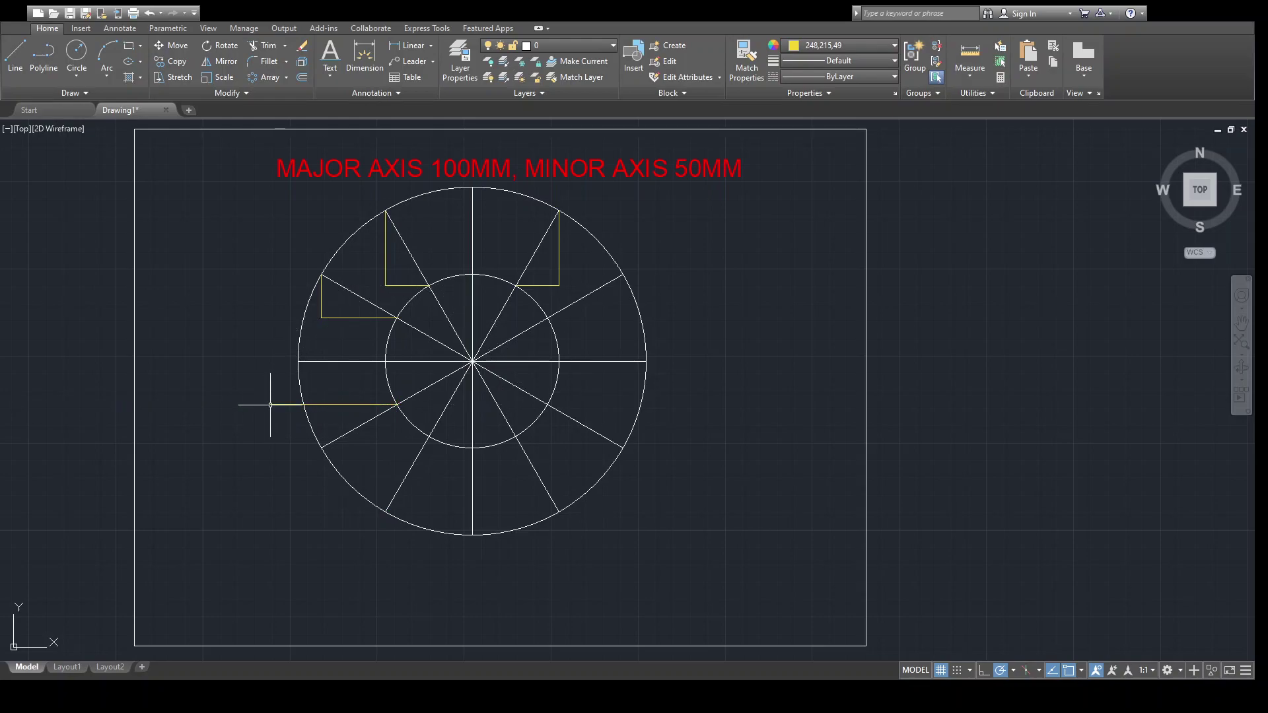
pyautogui.click(19, 75)
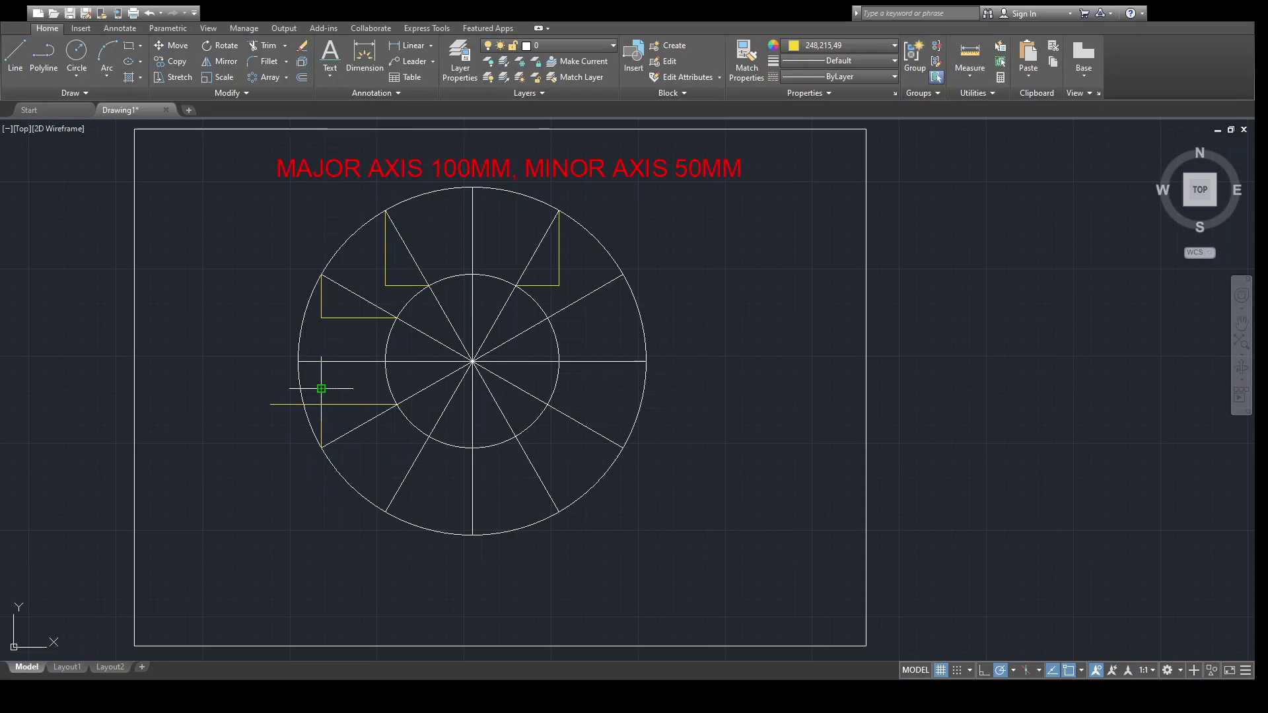
pyautogui.click(265, 47)
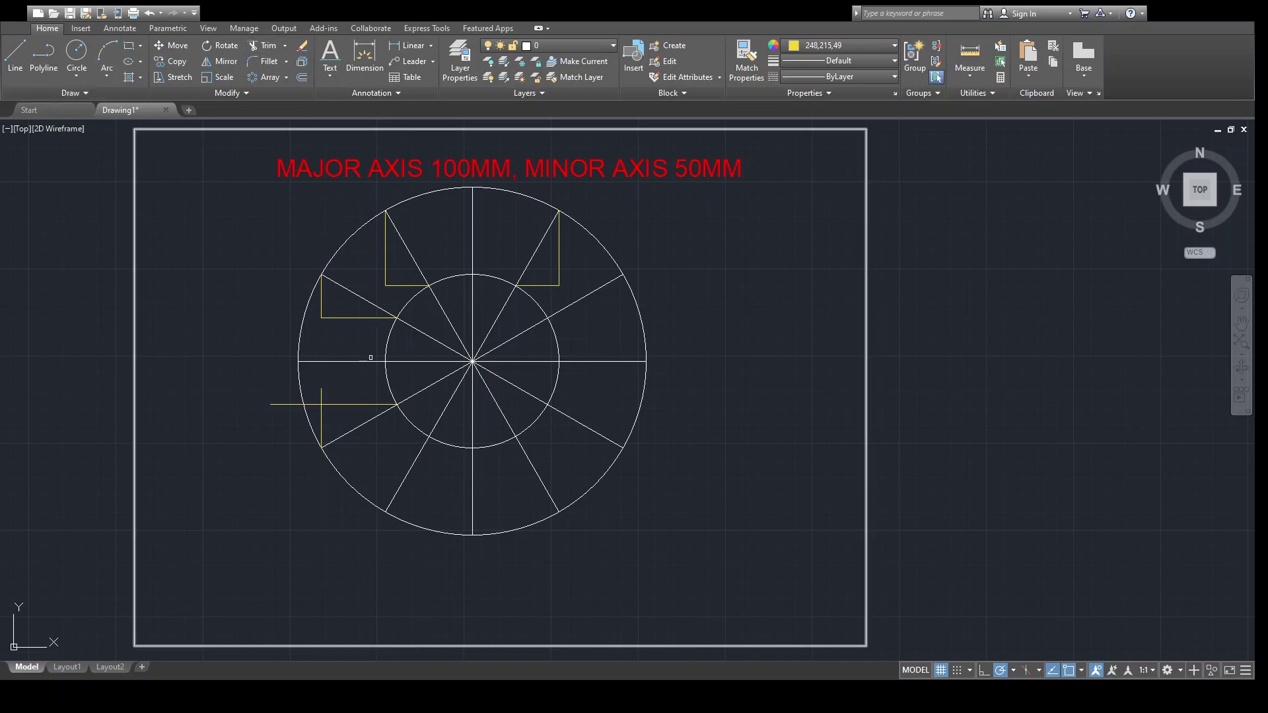
pyautogui.click(321, 401)
pyautogui.click(321, 413)
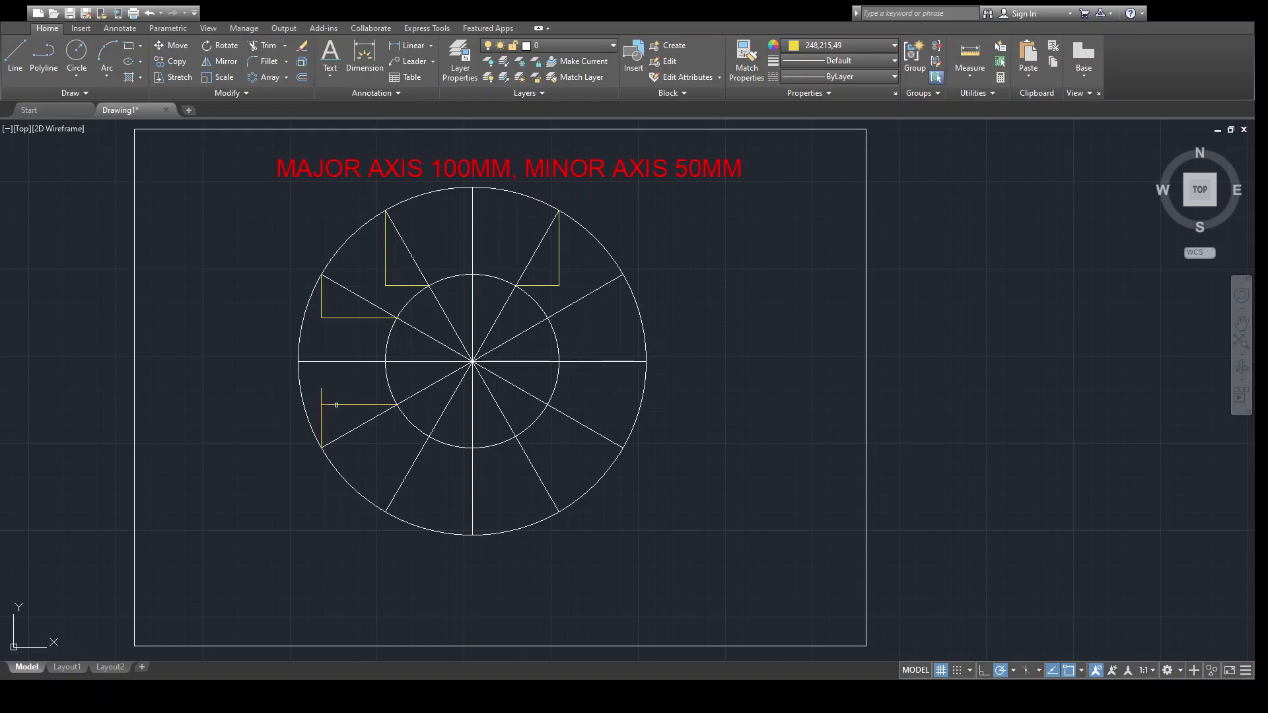
pyautogui.click(258, 46)
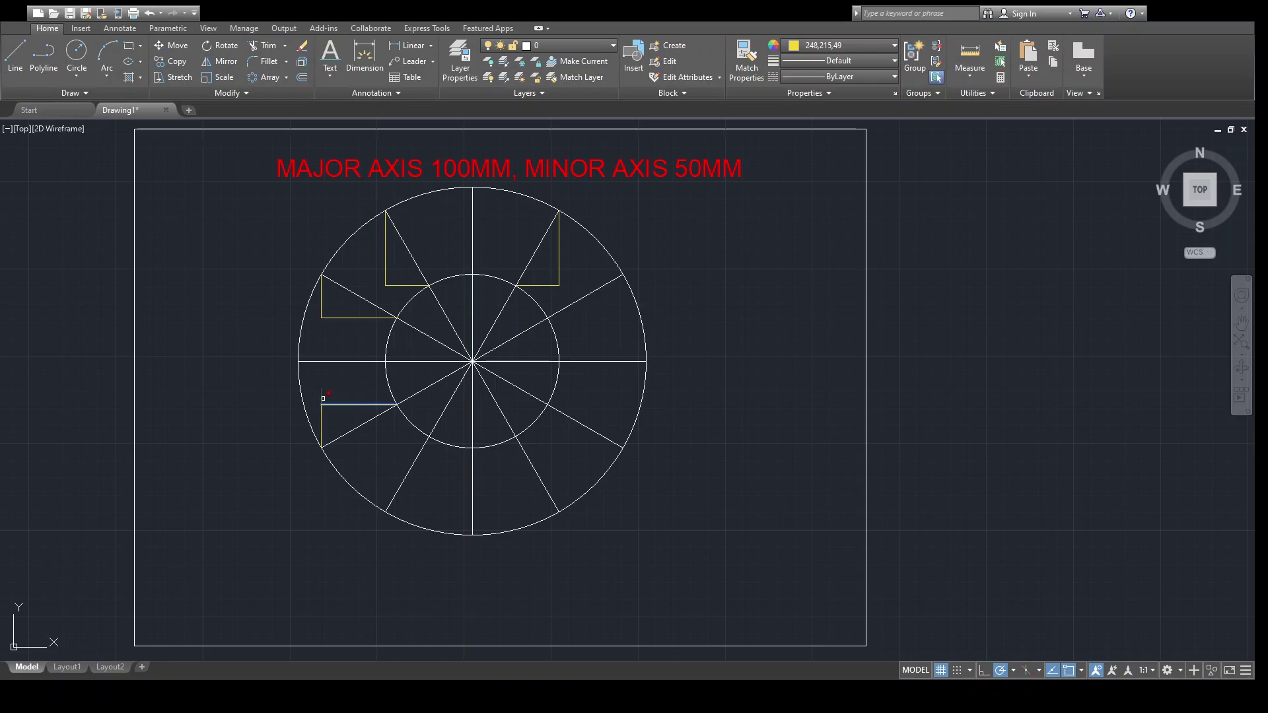
pyautogui.press('Escape')
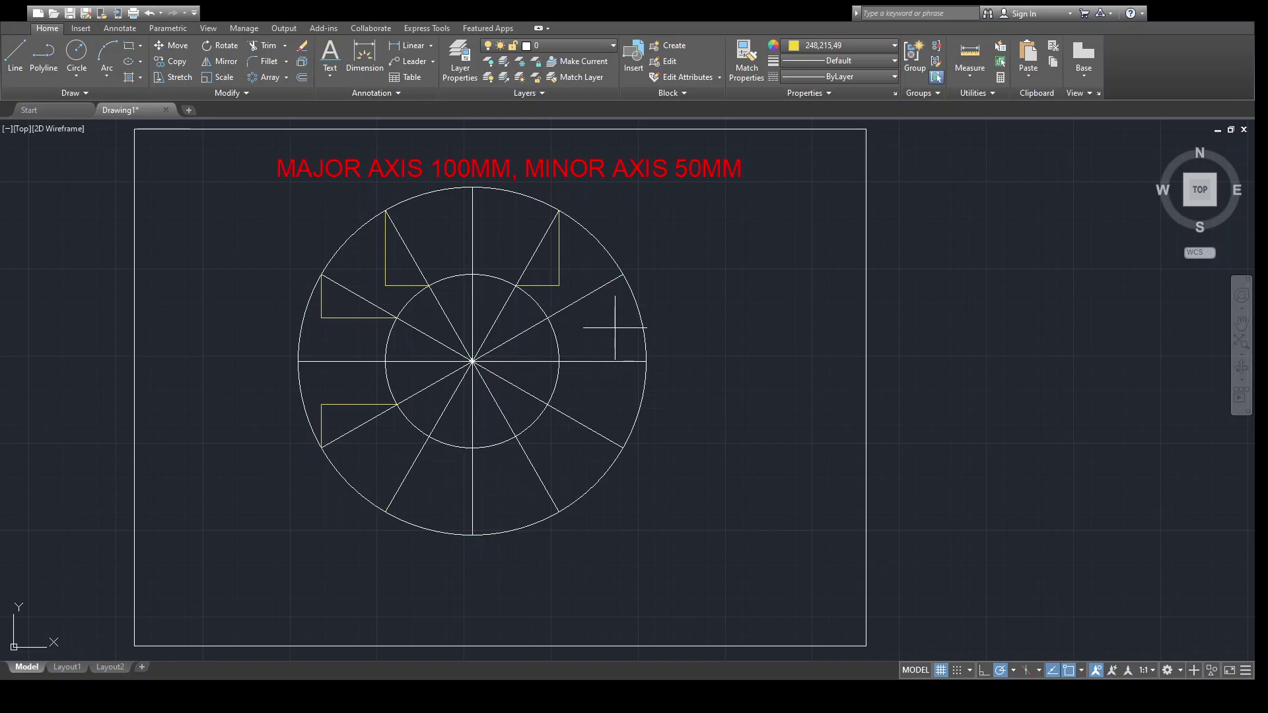
# Step: Draw the vertical and horizontal construction lines for the right-side ellipse point
pyautogui.click(623, 273)
pyautogui.click(623, 342)
pyautogui.press('Return')
pyautogui.press('Return')
pyautogui.click(548, 318)
pyautogui.click(690, 318)
pyautogui.press('Return')
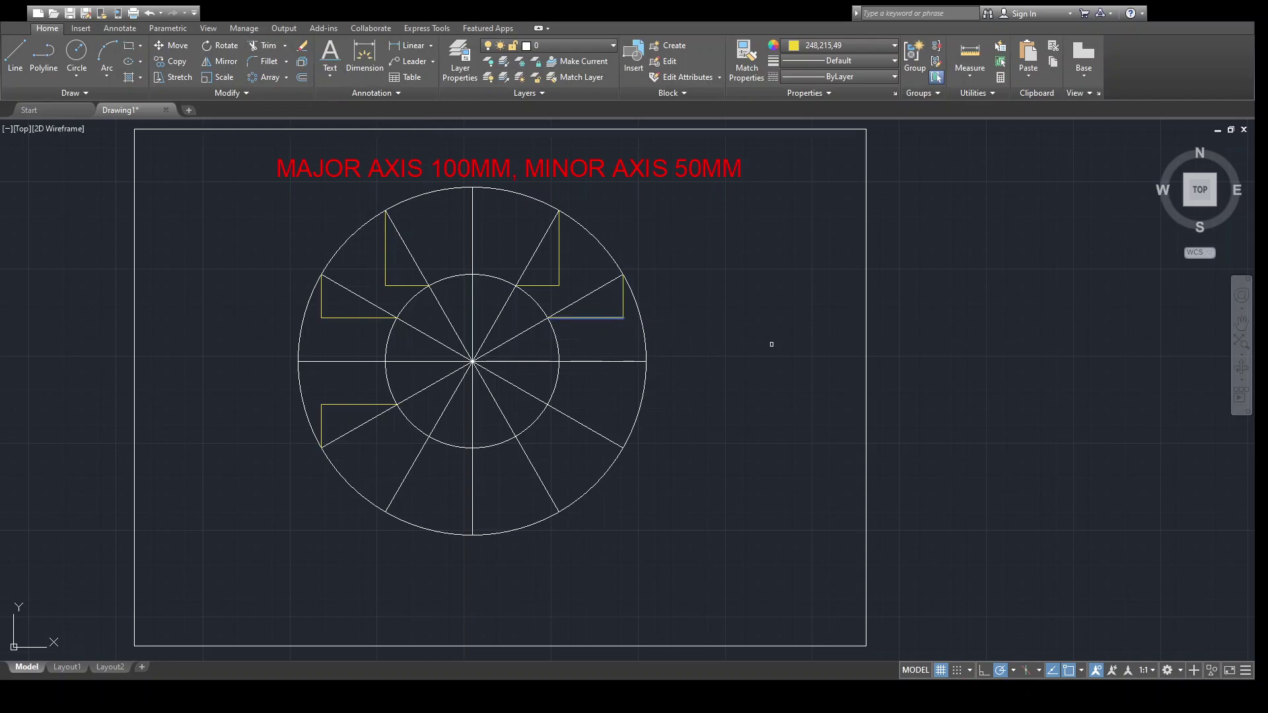
# Step: Draw a vertical line from the outer lower-left point and a horizontal line to the spoke
pyautogui.click(15, 53)
pyautogui.click(385, 512)
pyautogui.click(385, 439)
pyautogui.press('Escape')
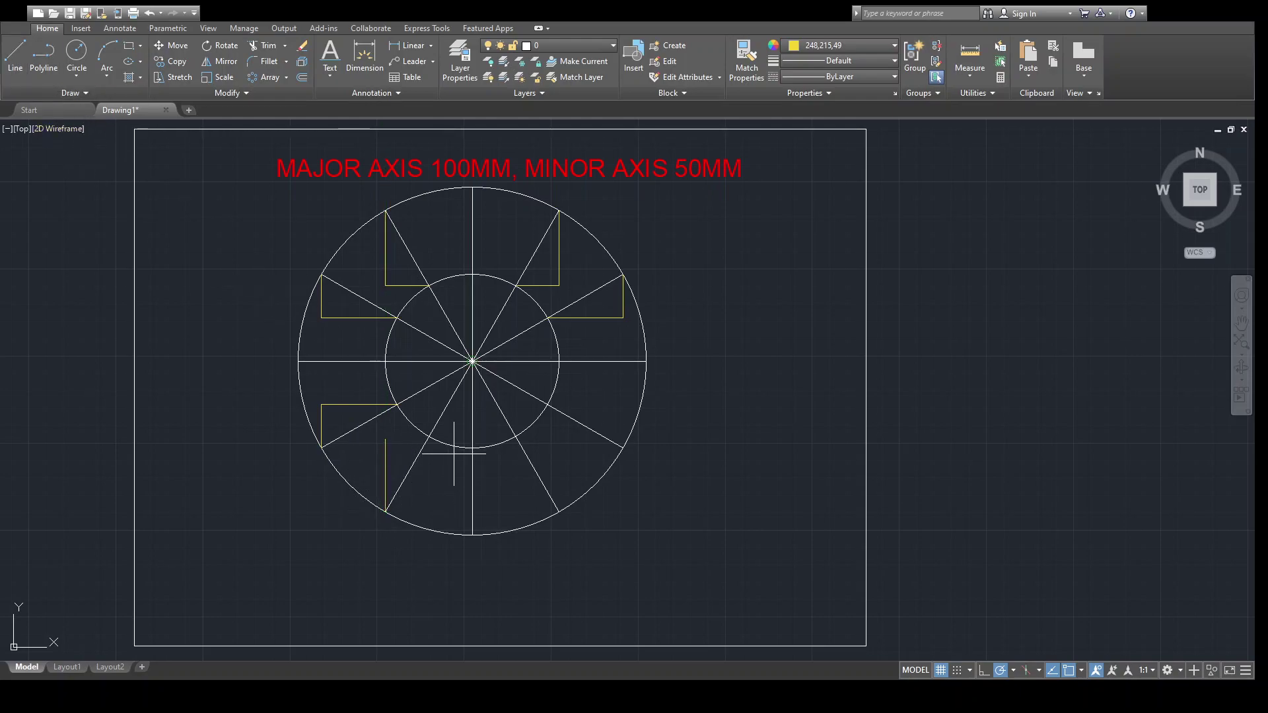
pyautogui.press('space')
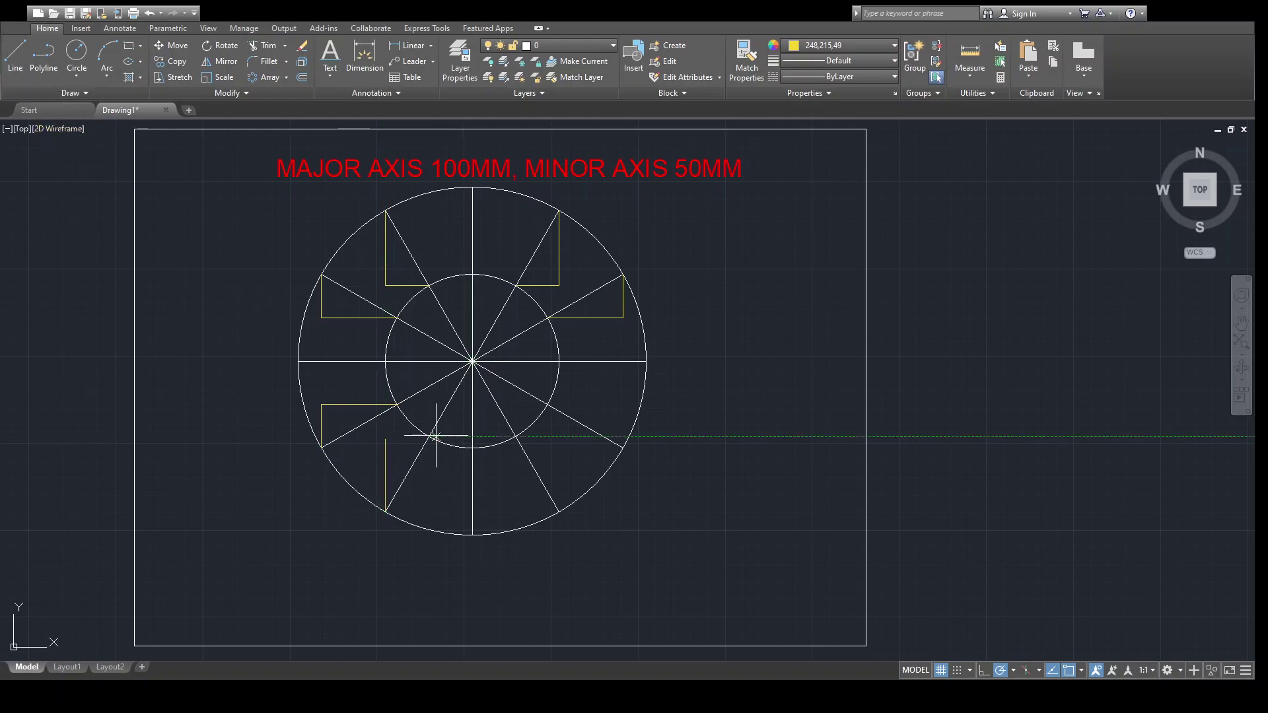
pyautogui.click(375, 436)
pyautogui.click(429, 436)
pyautogui.press('Escape')
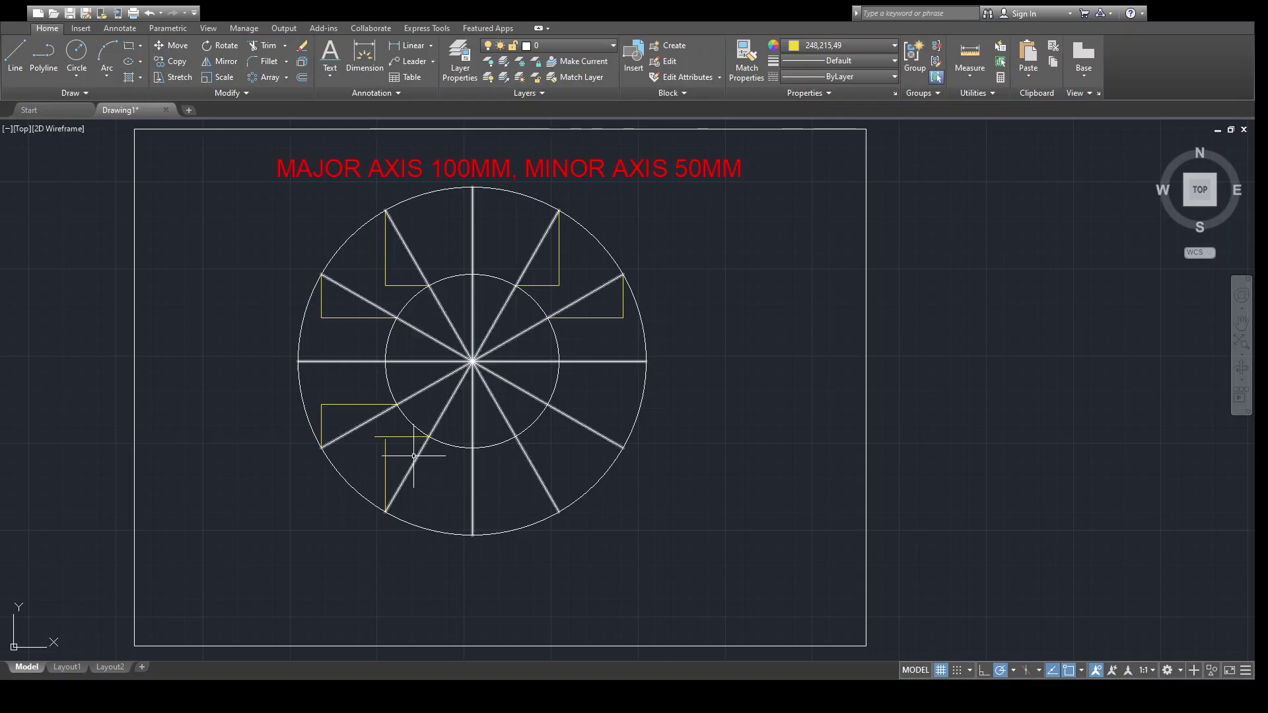
# Step: Delete the misplaced lower-left vertical line and redraw it from the outer circle to the horizontal
pyautogui.click(385, 476)
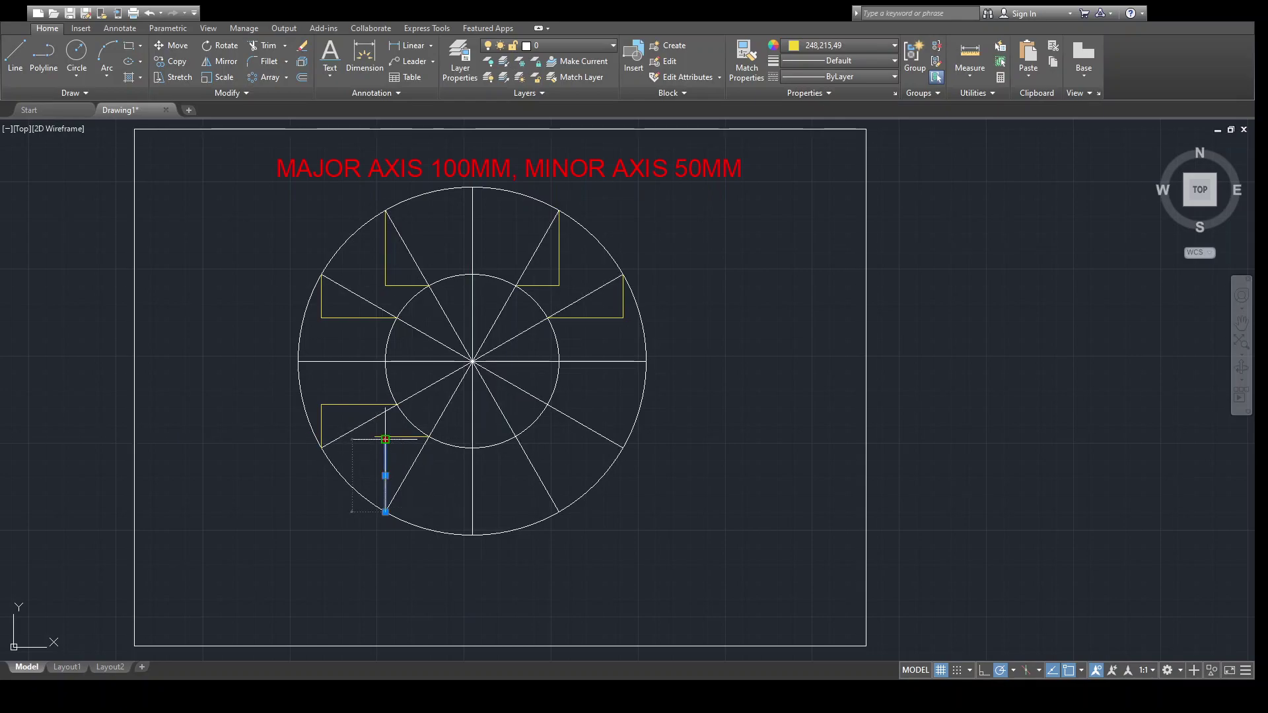
pyautogui.click(390, 513)
pyautogui.click(297, 537)
pyautogui.click(476, 467)
pyautogui.press('Escape')
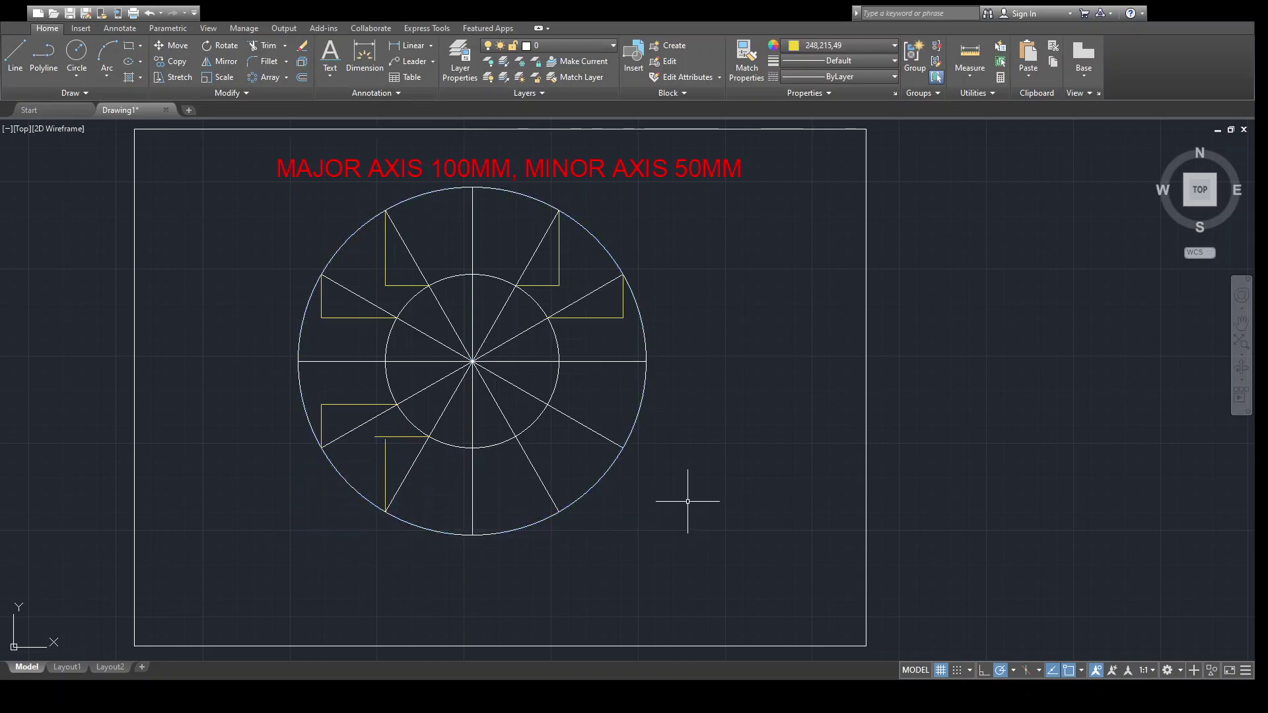
pyautogui.click(385, 440)
pyautogui.press('Escape')
pyautogui.press('Escape')
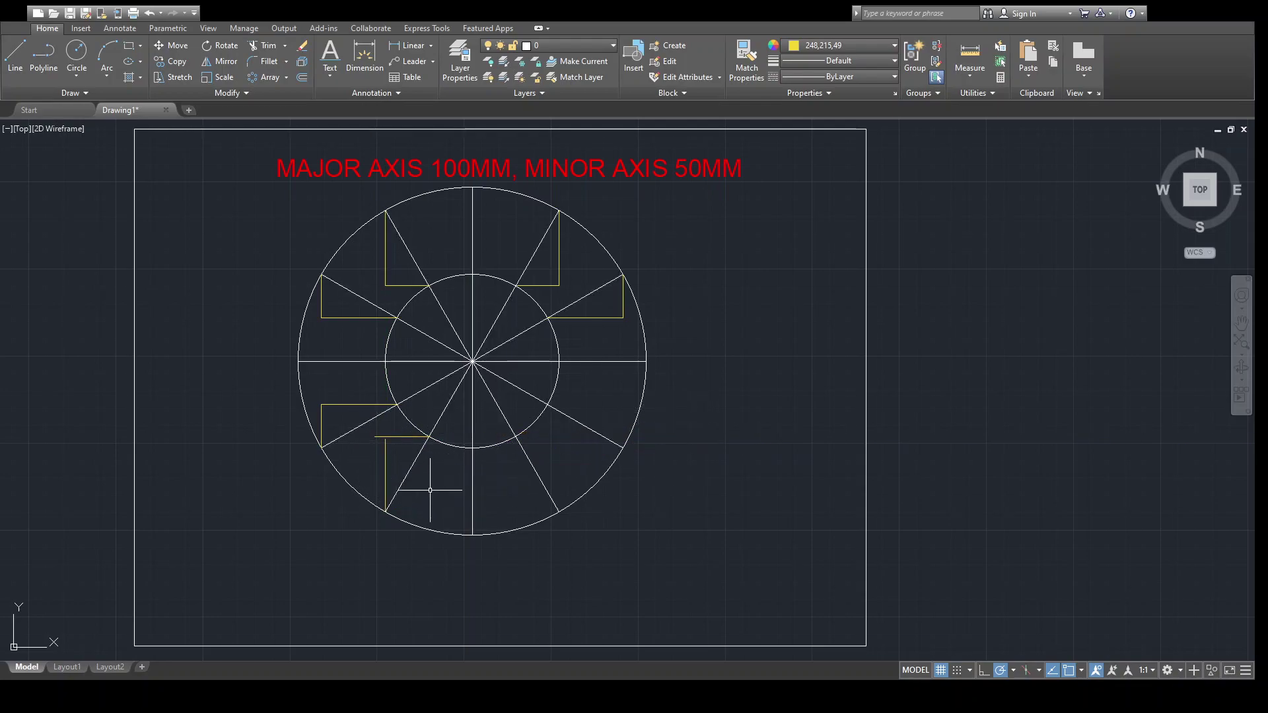
pyautogui.click(386, 467)
pyautogui.press('Delete')
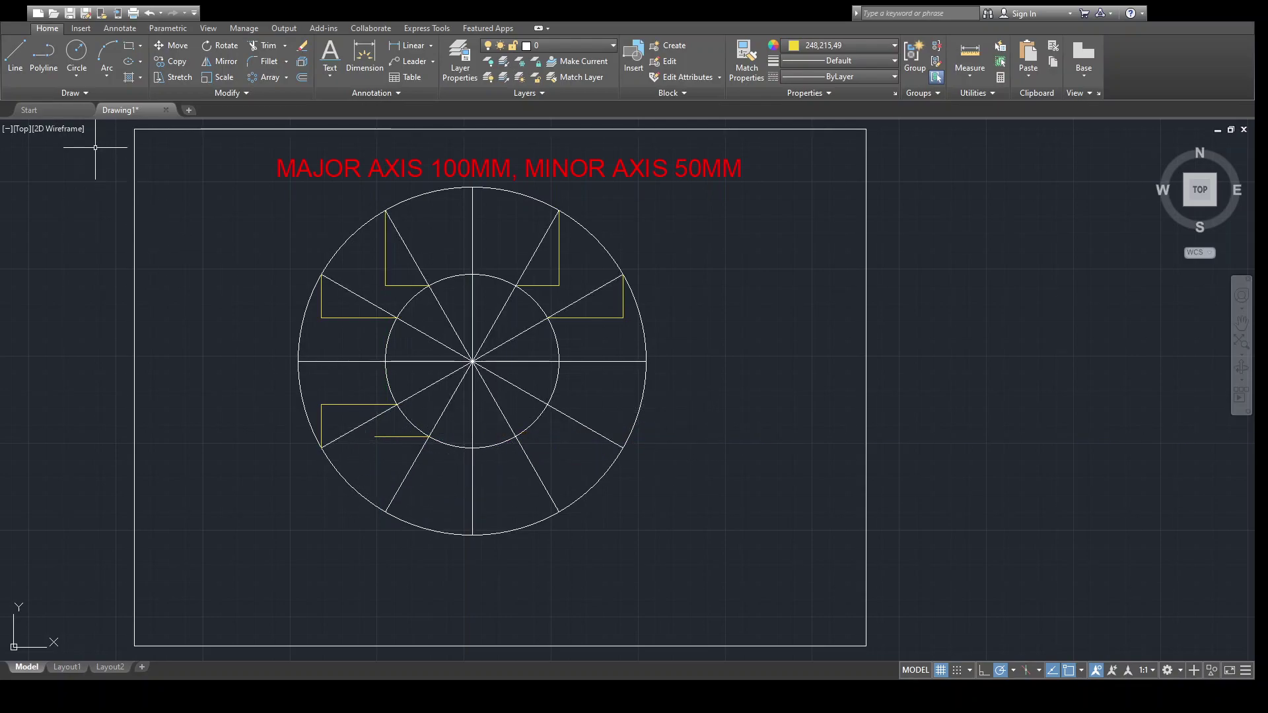
pyautogui.click(387, 510)
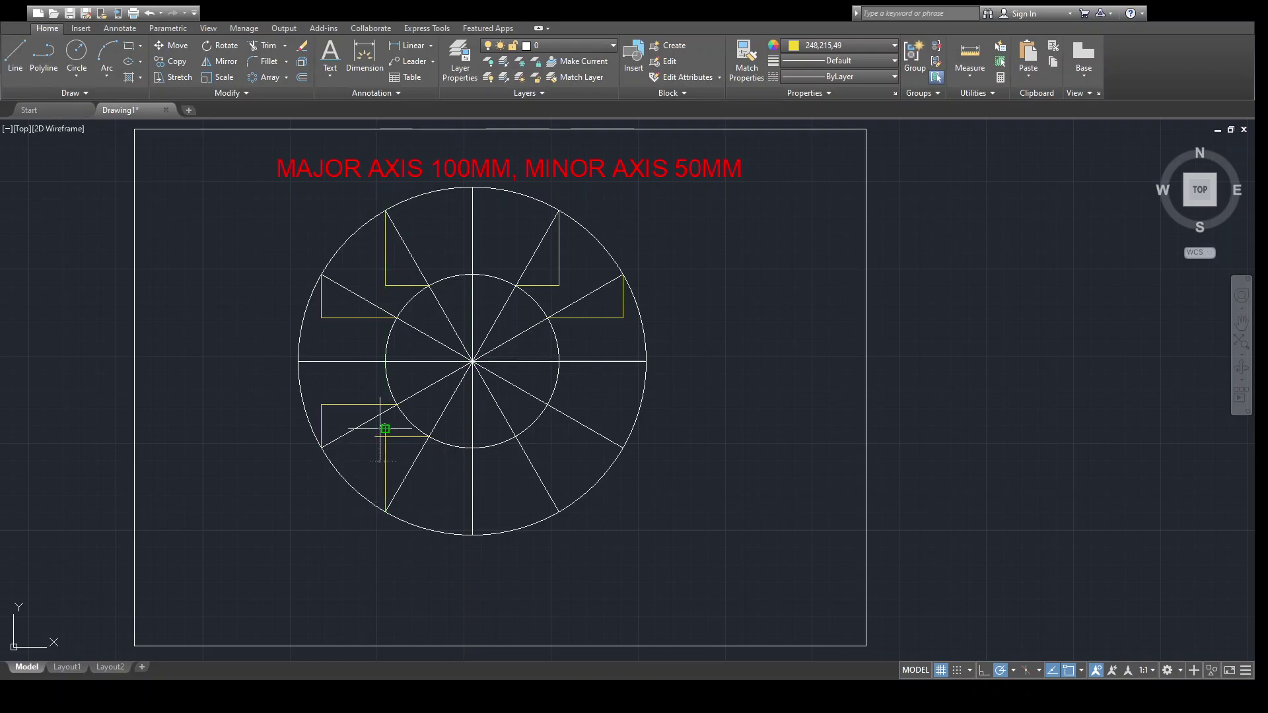
pyautogui.click(385, 430)
pyautogui.press('Return')
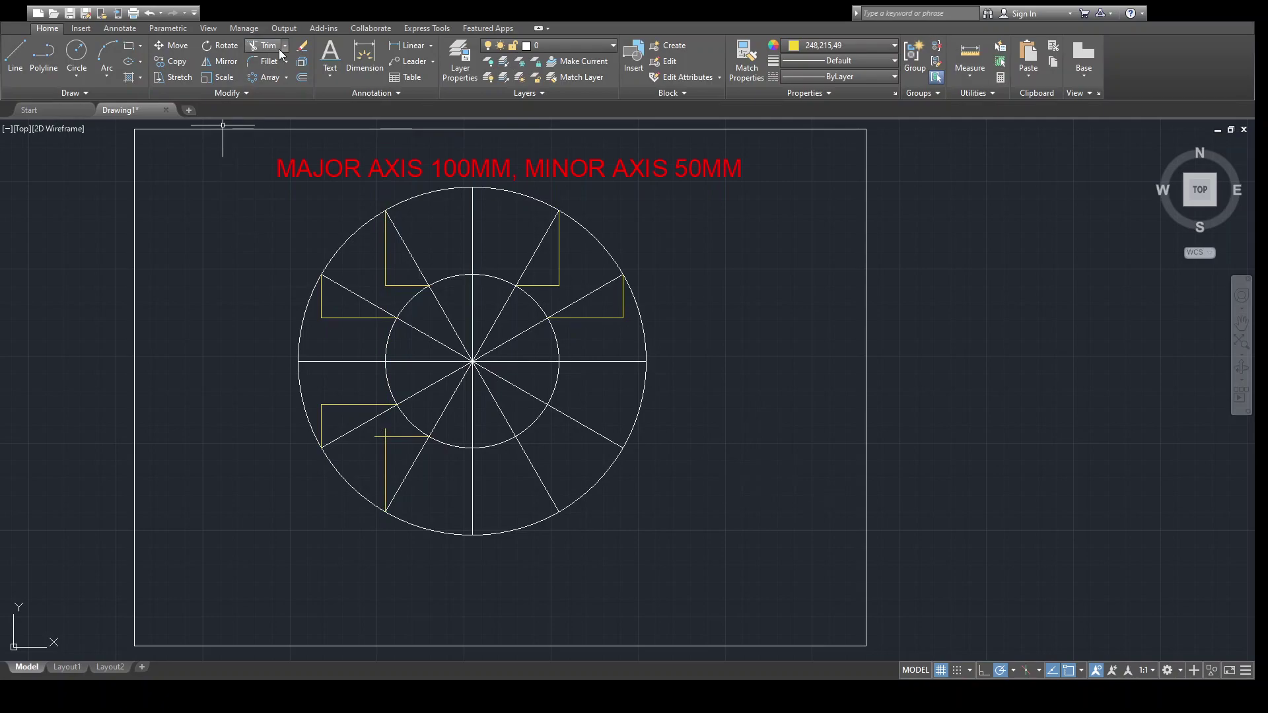
# Step: Trim the stub above the horizontal line so the lower-left construction lines form a clean corner
pyautogui.scroll(3, 409, 452)
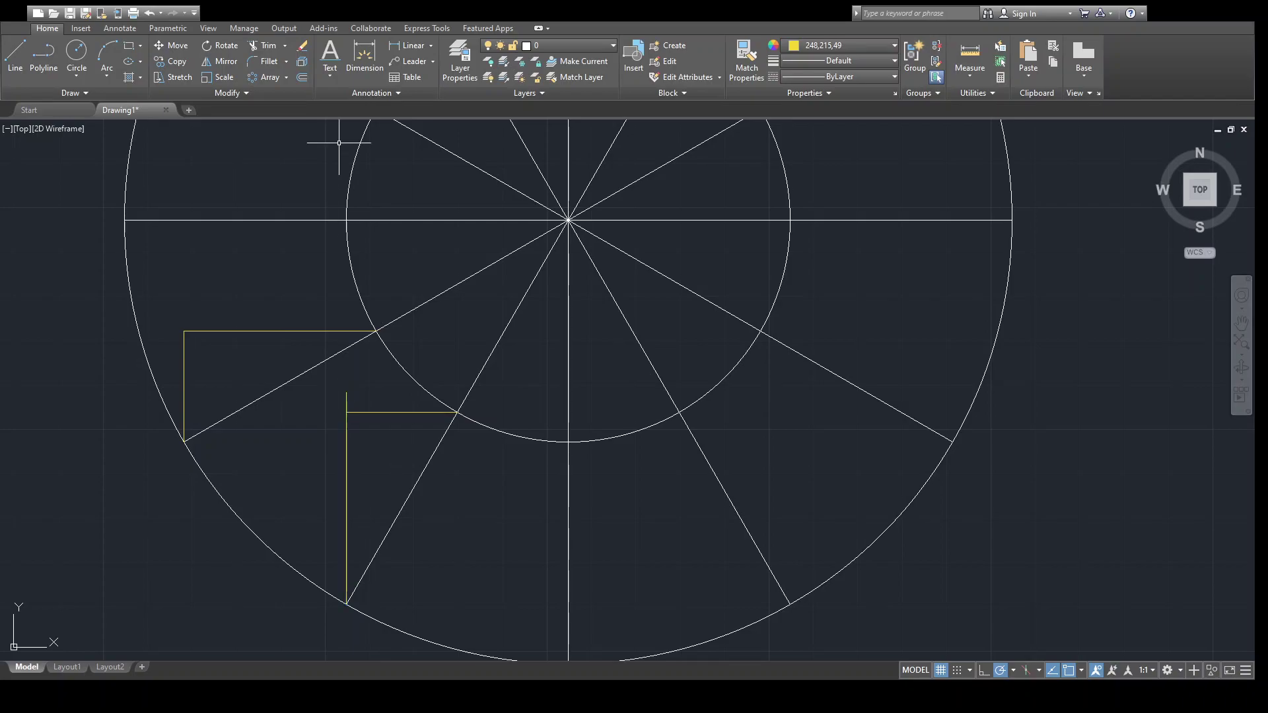
pyautogui.click(264, 45)
pyautogui.click(360, 413)
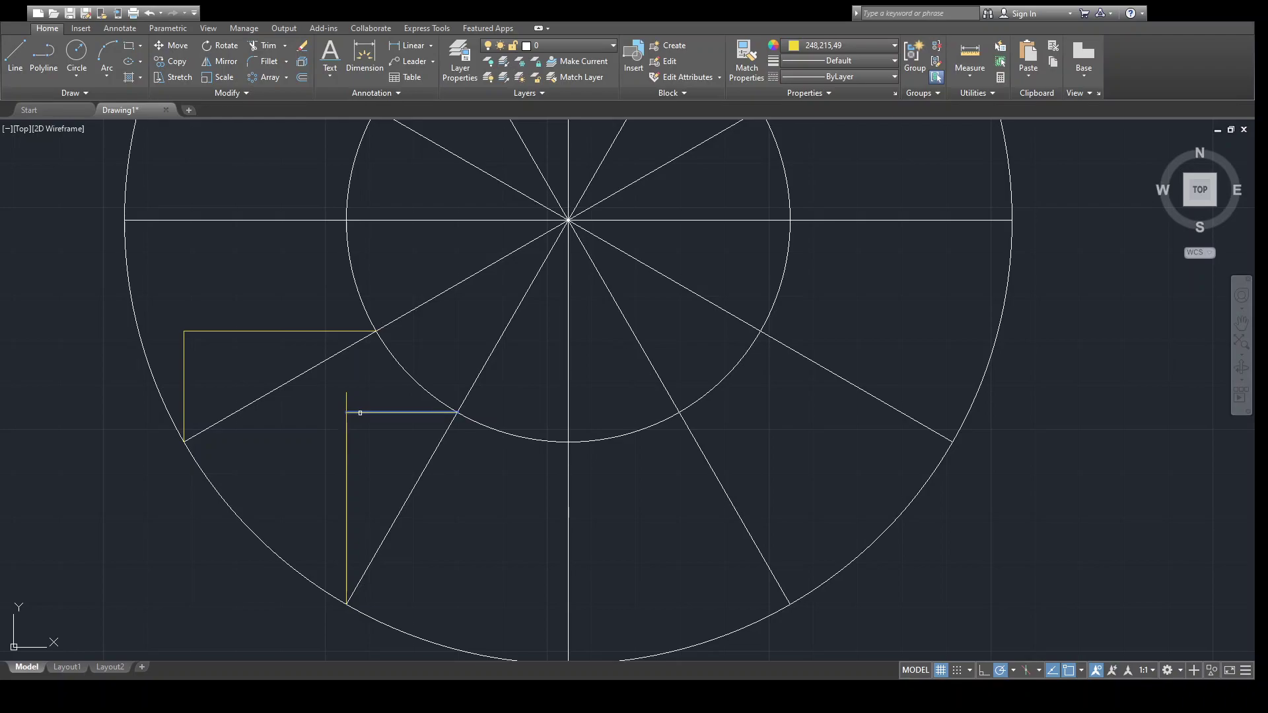
pyautogui.click(345, 400)
pyautogui.press('Return')
pyautogui.scroll(-2, 428, 405)
# Step: Draw a horizontal line from the inner lower-right point and a vertical line up from the outer circle
pyautogui.scroll(-3, 756, 401)
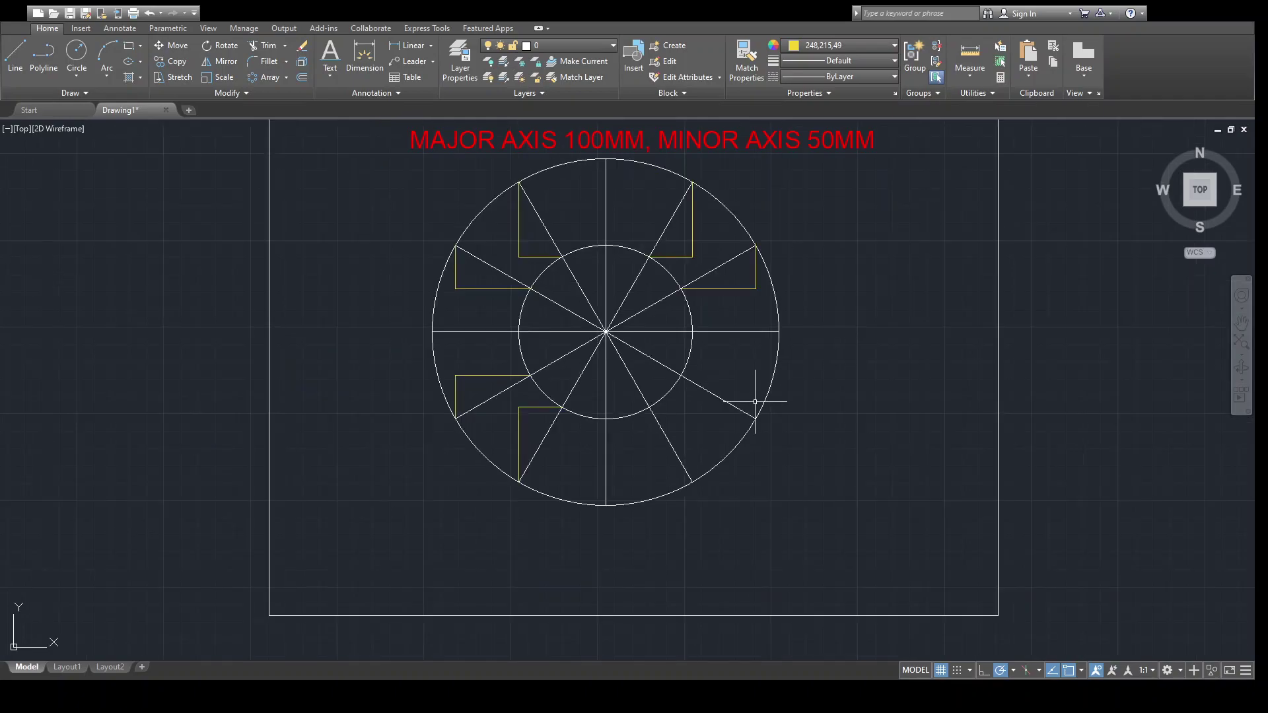
pyautogui.click(14, 64)
pyautogui.click(810, 375)
pyautogui.click(22, 63)
pyautogui.click(755, 347)
pyautogui.press('Return')
# Step: Add a vertical line from the outer circle to the horizontal line and trim the excess
pyautogui.click(259, 48)
pyautogui.click(692, 482)
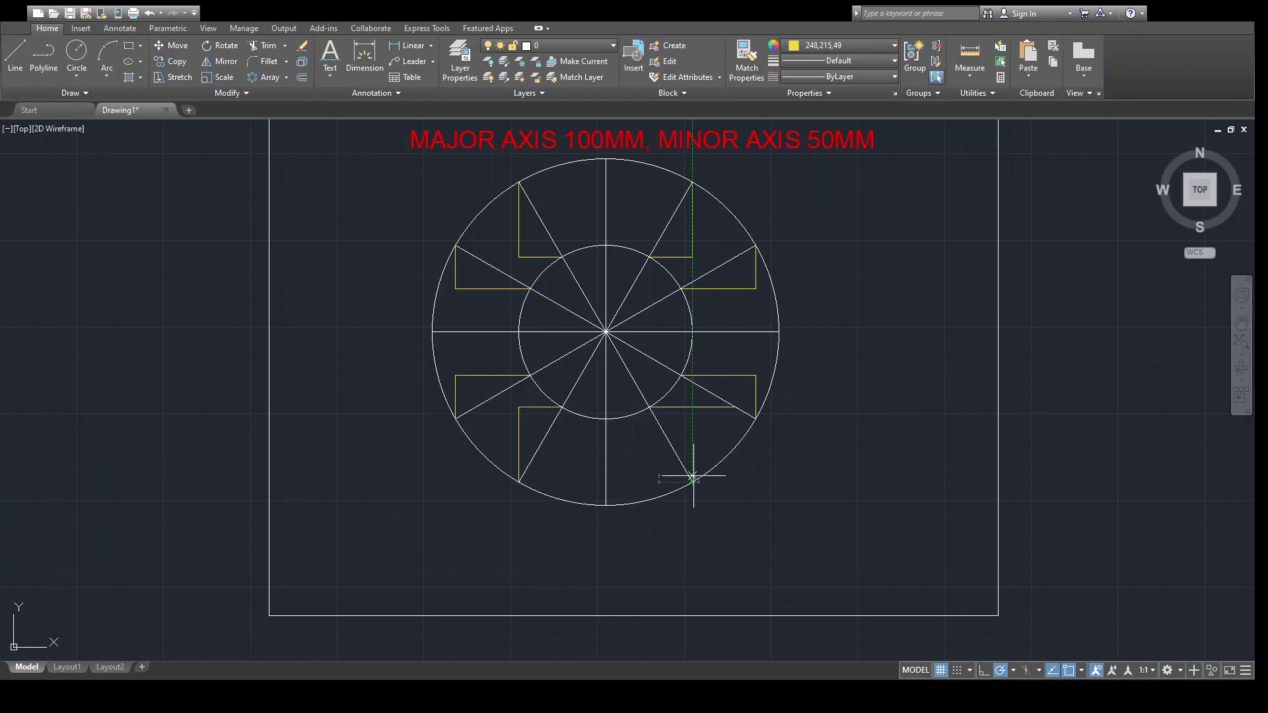
pyautogui.click(692, 407)
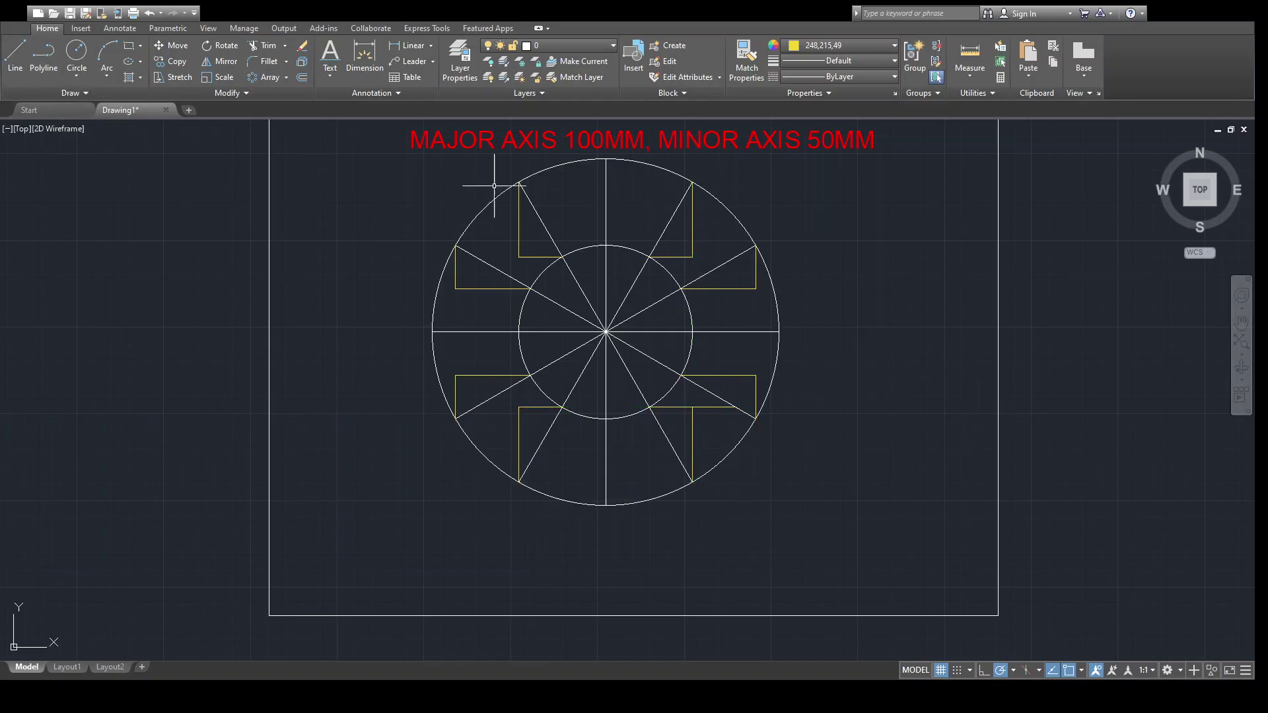
pyautogui.click(263, 46)
pyautogui.click(693, 431)
# Step: End Trim and choose Magenta as the current object colour in the Properties panel
pyautogui.press('Escape')
pyautogui.click(69, 82)
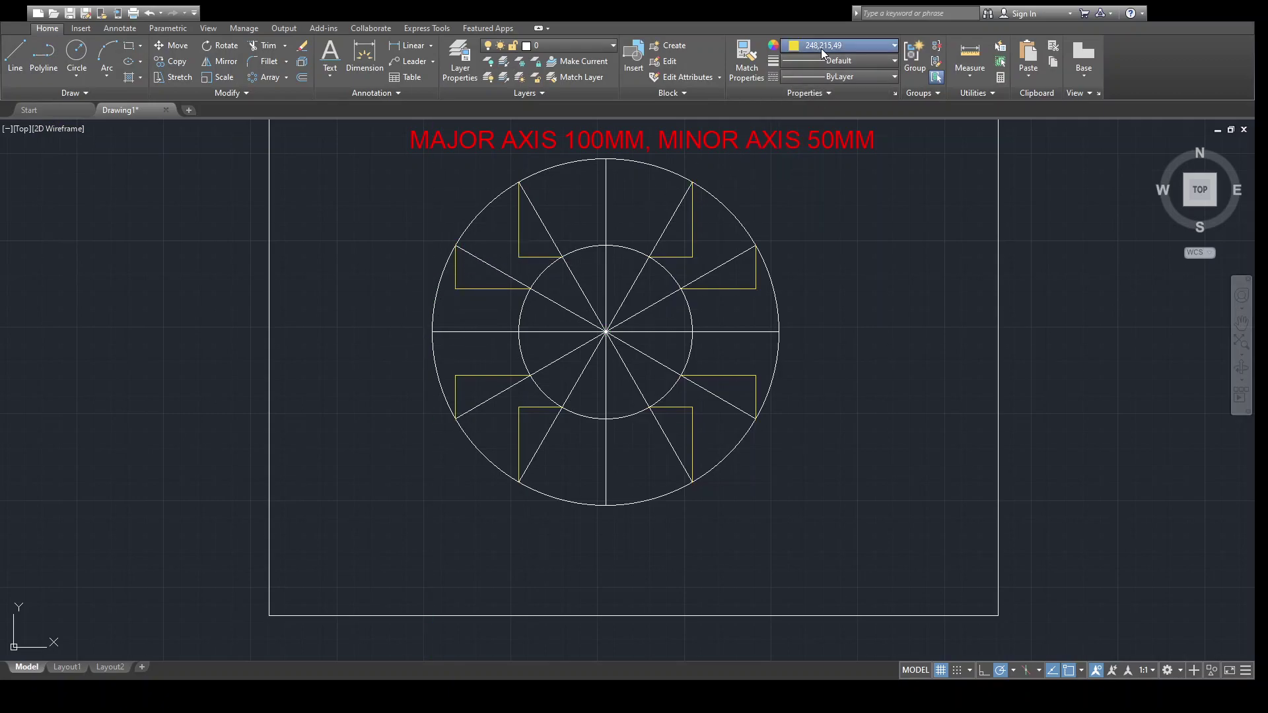
pyautogui.click(857, 187)
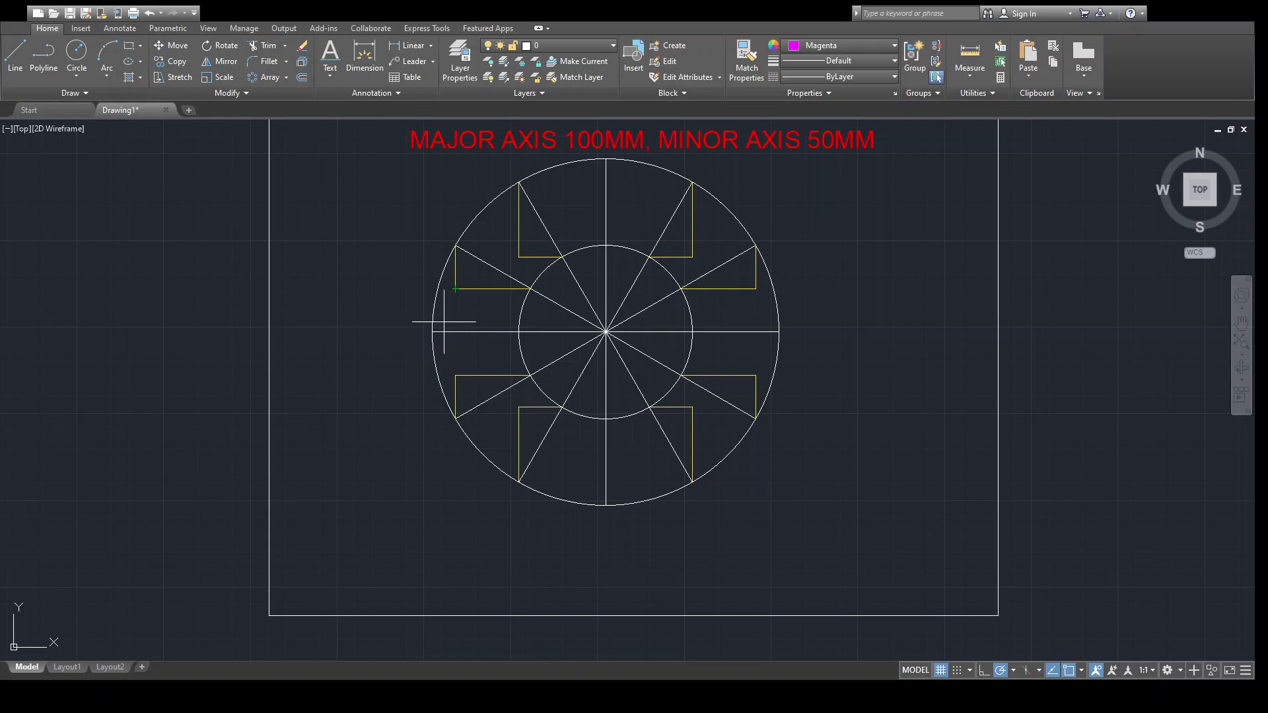
# Step: Start a spline at the outer circle's left quadrant and run it across the upper intersections to the right quadrant
pyautogui.click(725, 289)
pyautogui.click(432, 331)
pyautogui.click(519, 256)
pyautogui.click(606, 245)
pyautogui.click(692, 256)
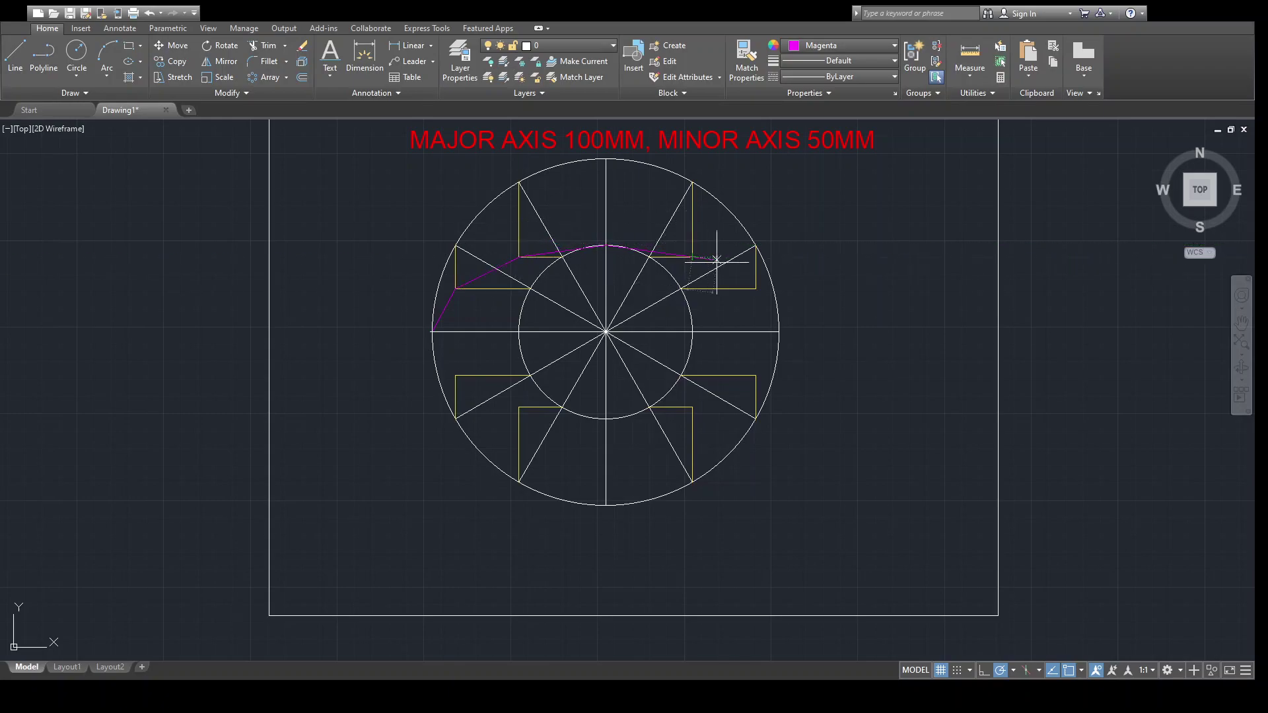
pyautogui.click(756, 289)
pyautogui.click(779, 331)
# Step: Continue the spline through the lower intersections, close it at the left quadrant, and select it
pyautogui.click(692, 407)
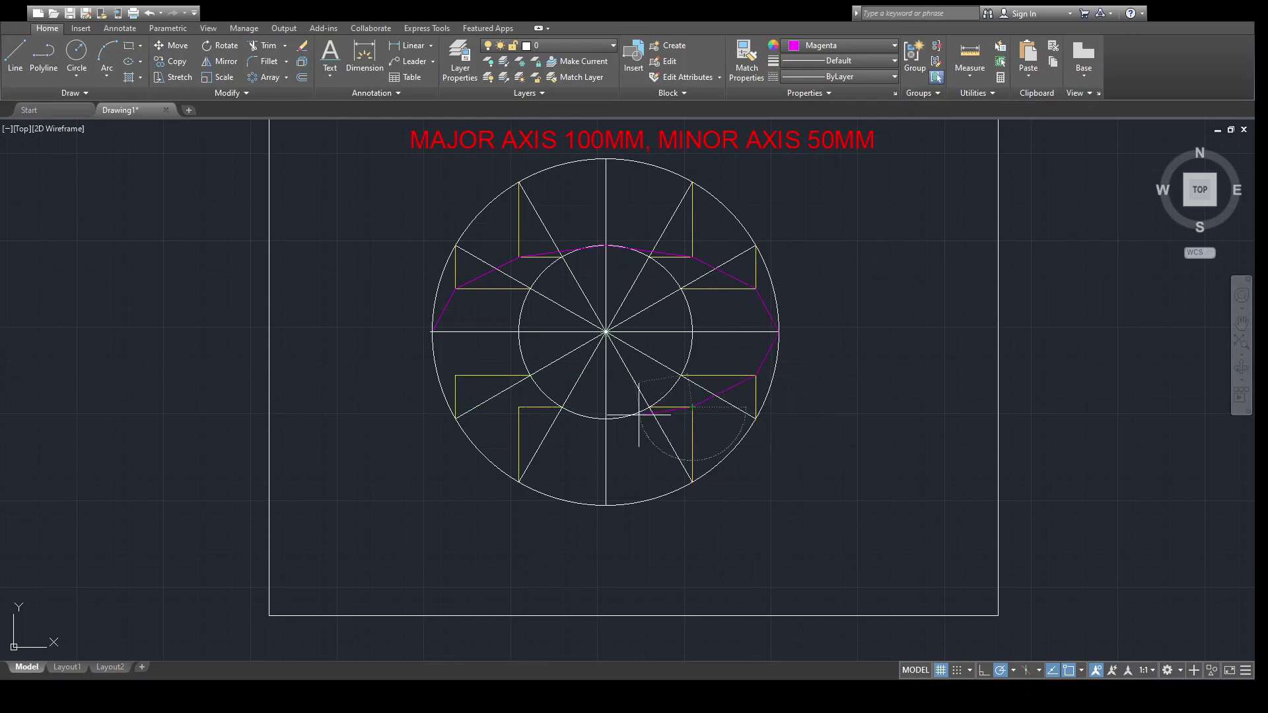
pyautogui.click(605, 419)
pyautogui.click(519, 407)
pyautogui.click(456, 376)
pyautogui.click(432, 332)
pyautogui.press('Return')
pyautogui.click(727, 390)
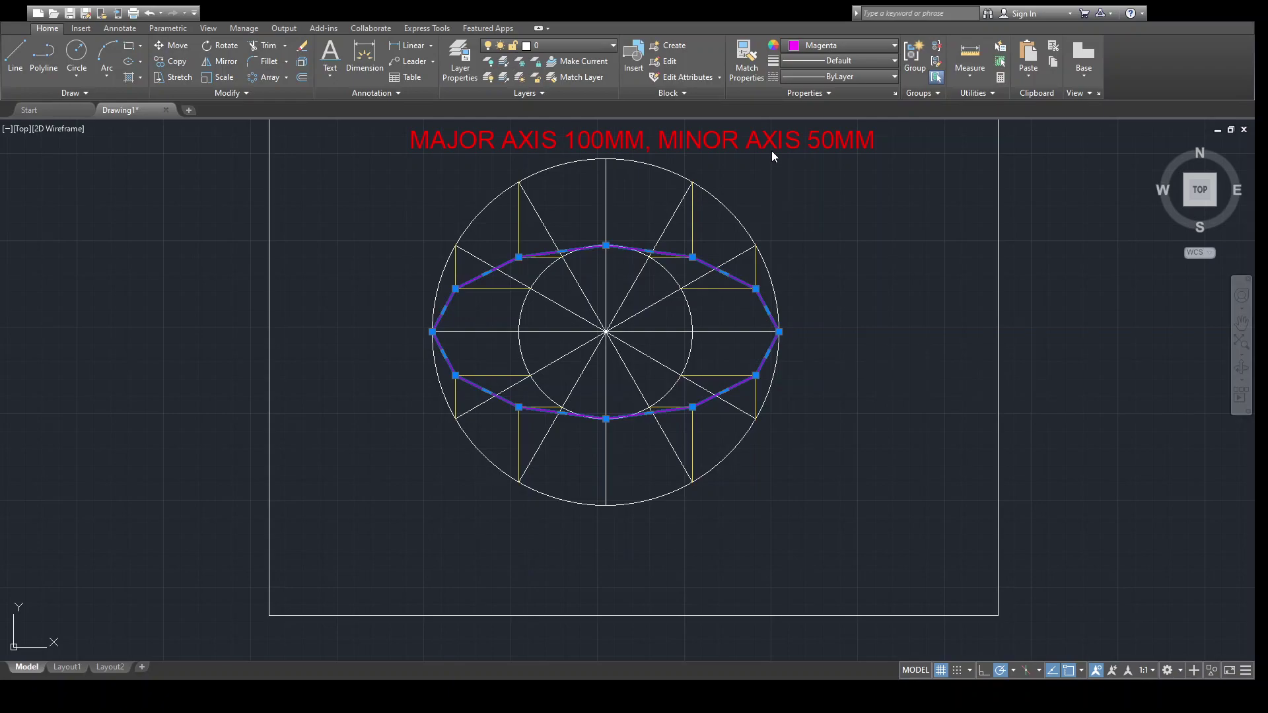
# Step: Select the magenta polyline and smooth it into a curved ellipse with PEDIT Spline
pyautogui.click(826, 553)
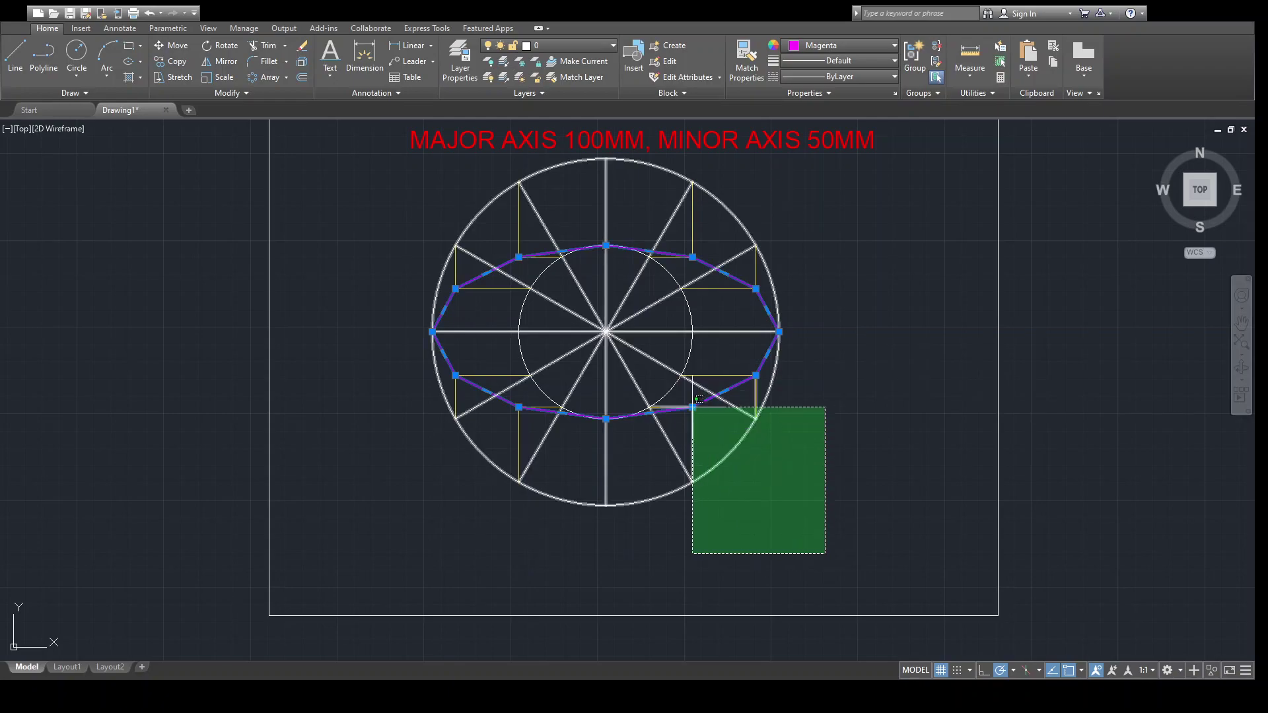
pyautogui.press('Escape')
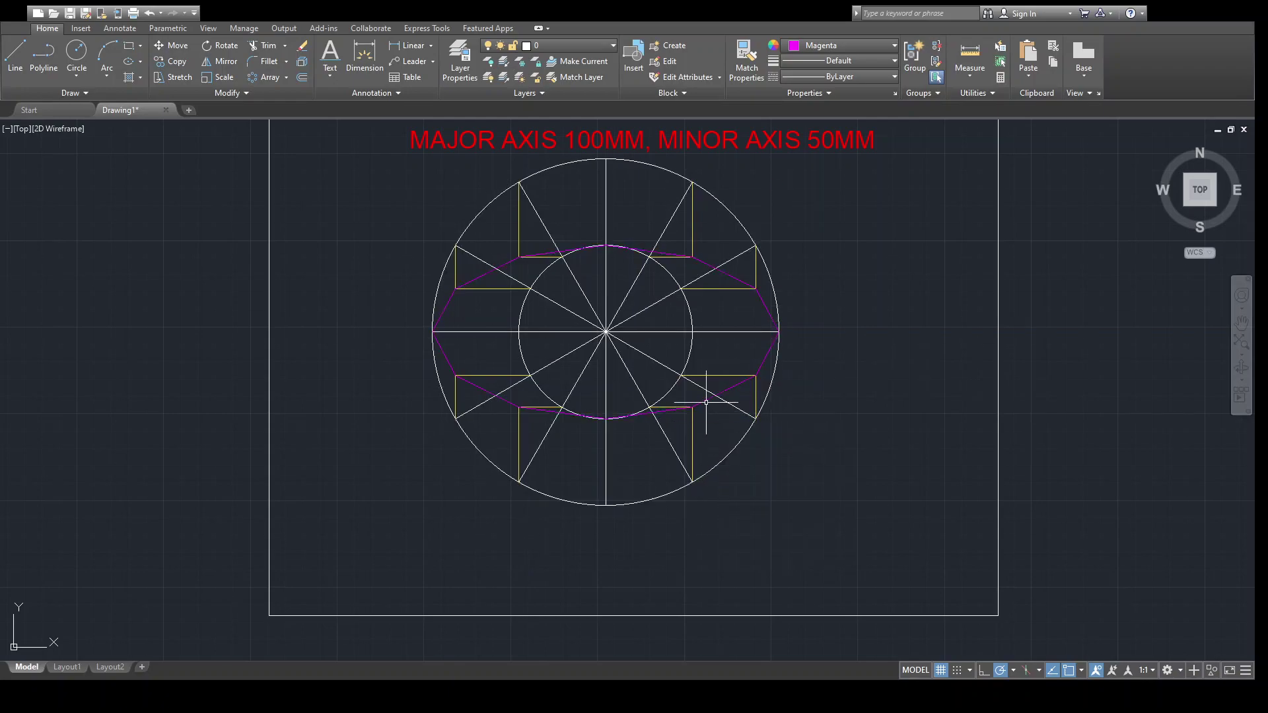
pyautogui.click(706, 401)
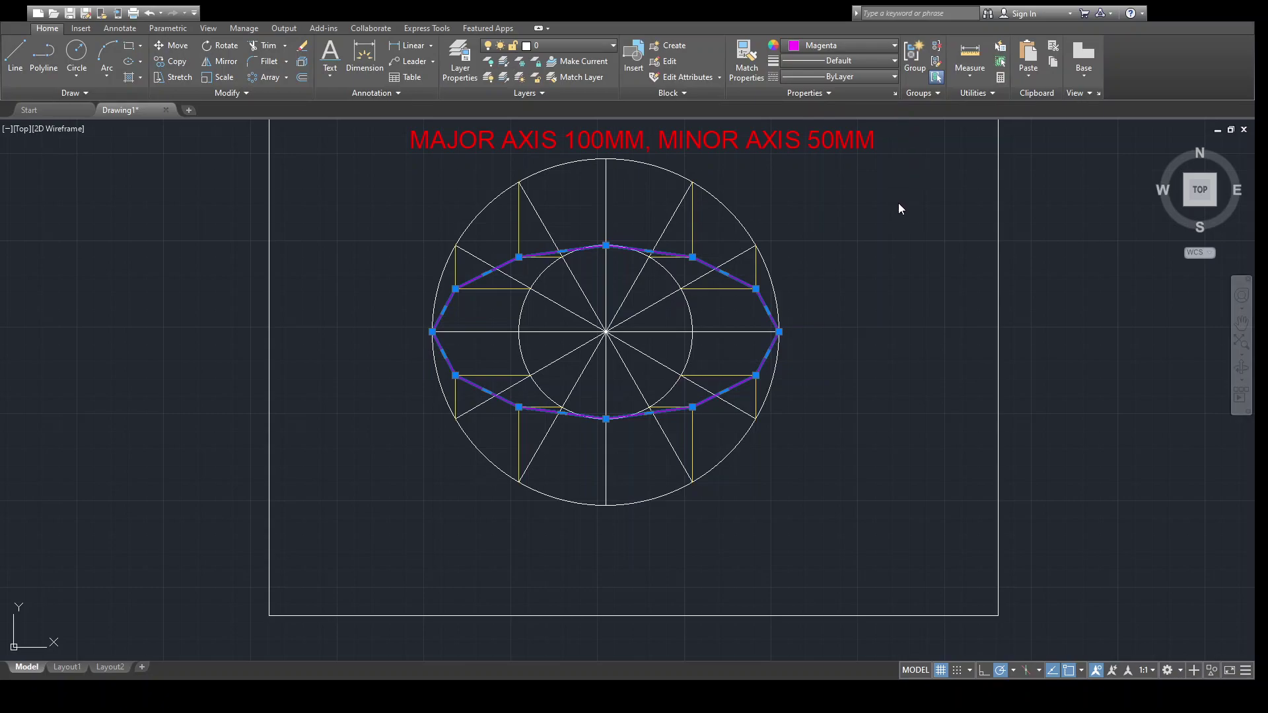
pyautogui.click(917, 361)
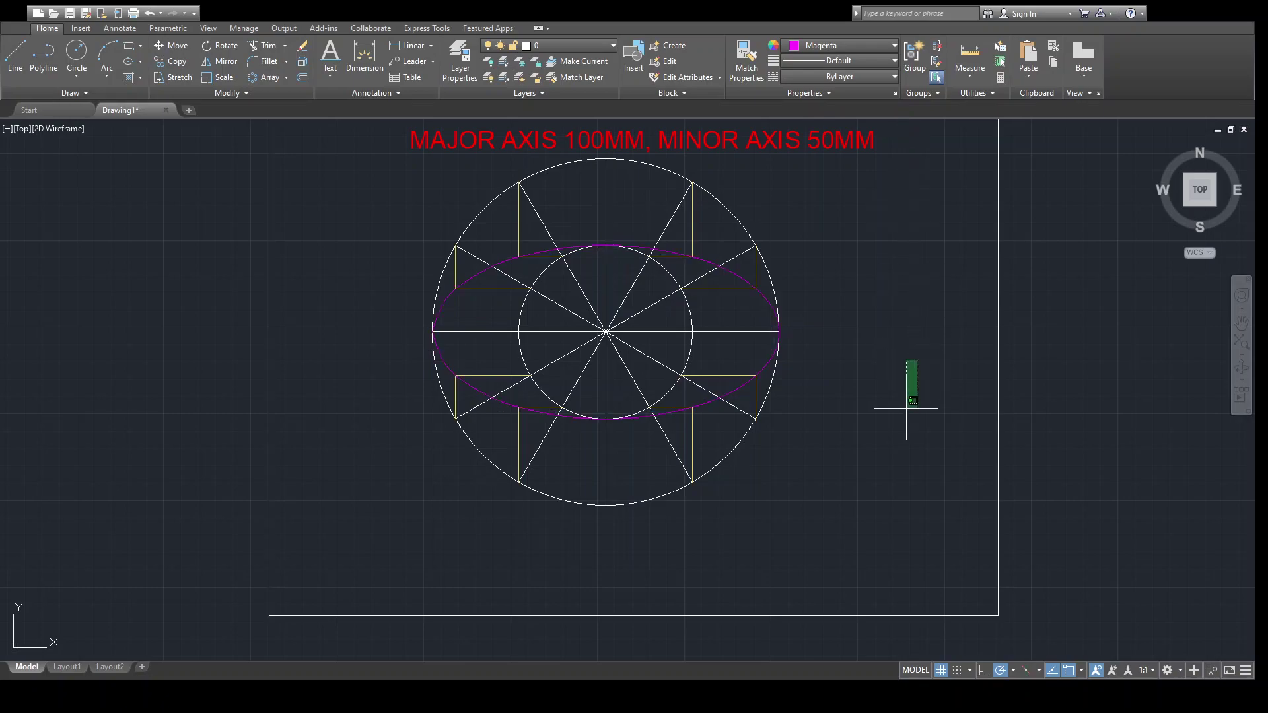
pyautogui.scroll(2, 855, 421)
pyautogui.click(828, 471)
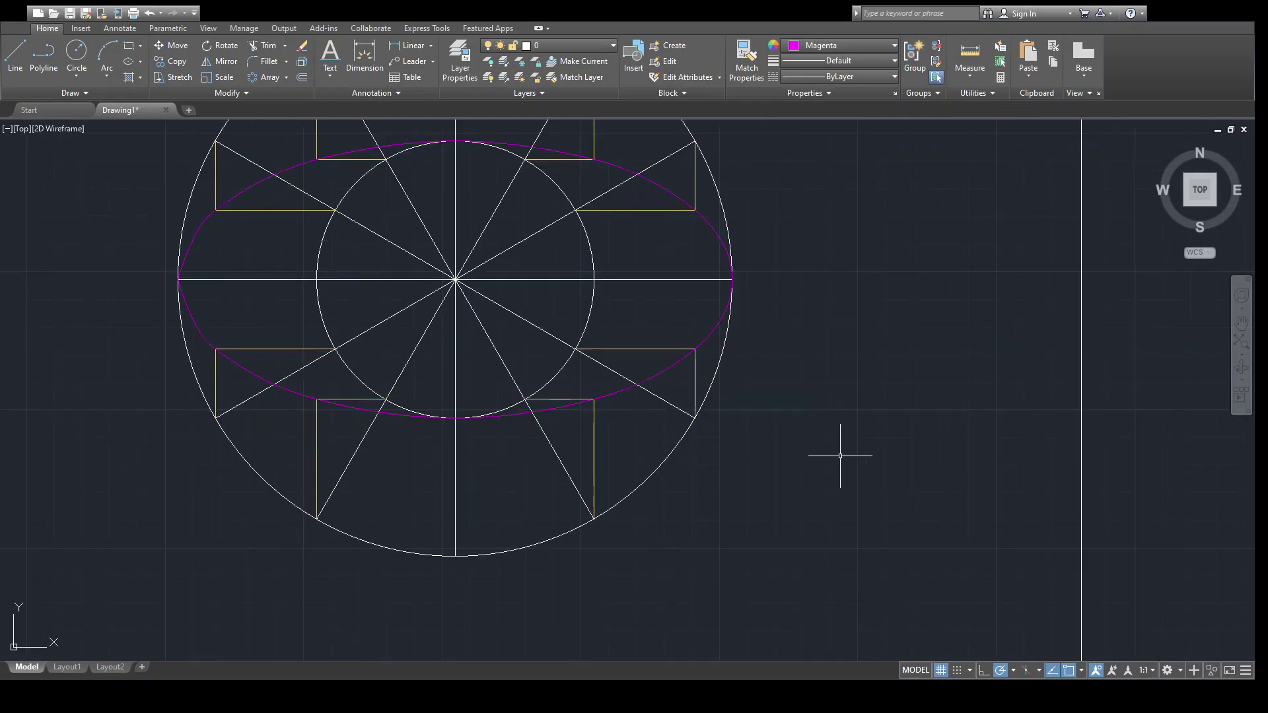
pyautogui.scroll(-2, 859, 401)
pyautogui.click(1241, 322)
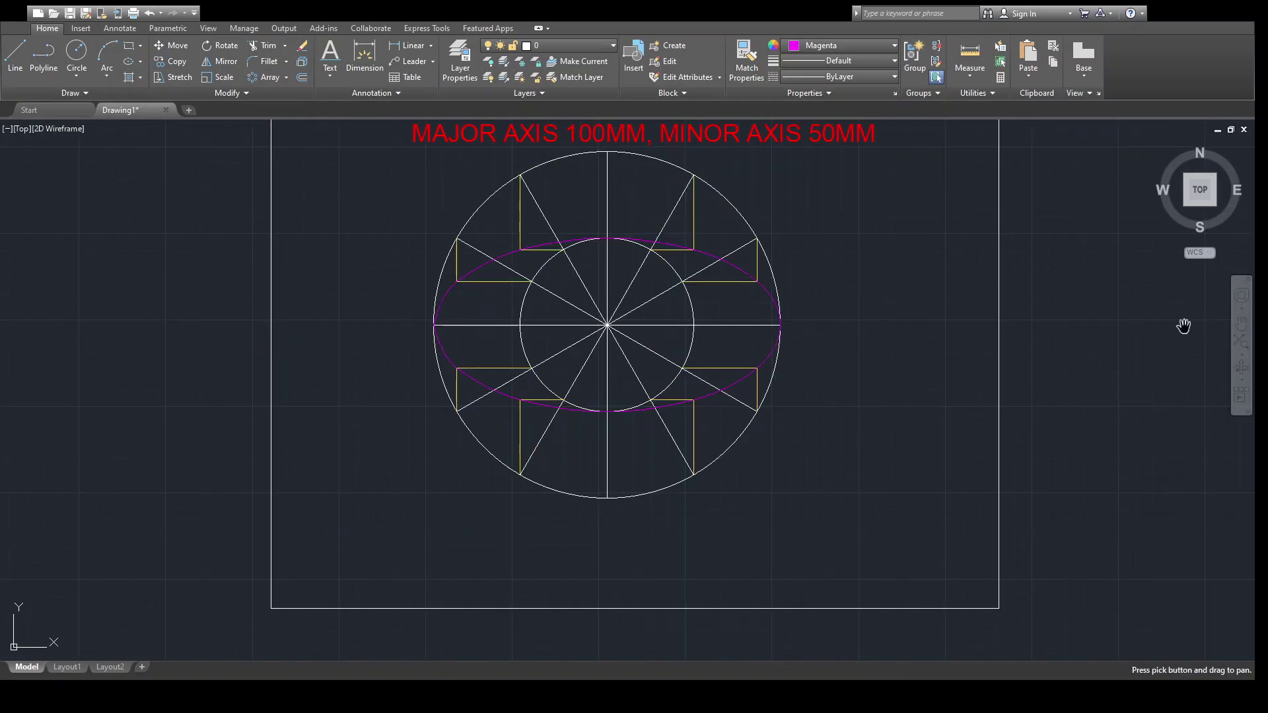
pyautogui.moveTo(917, 361); pyautogui.dragTo(918, 412)
pyautogui.scroll(2, 840, 413)
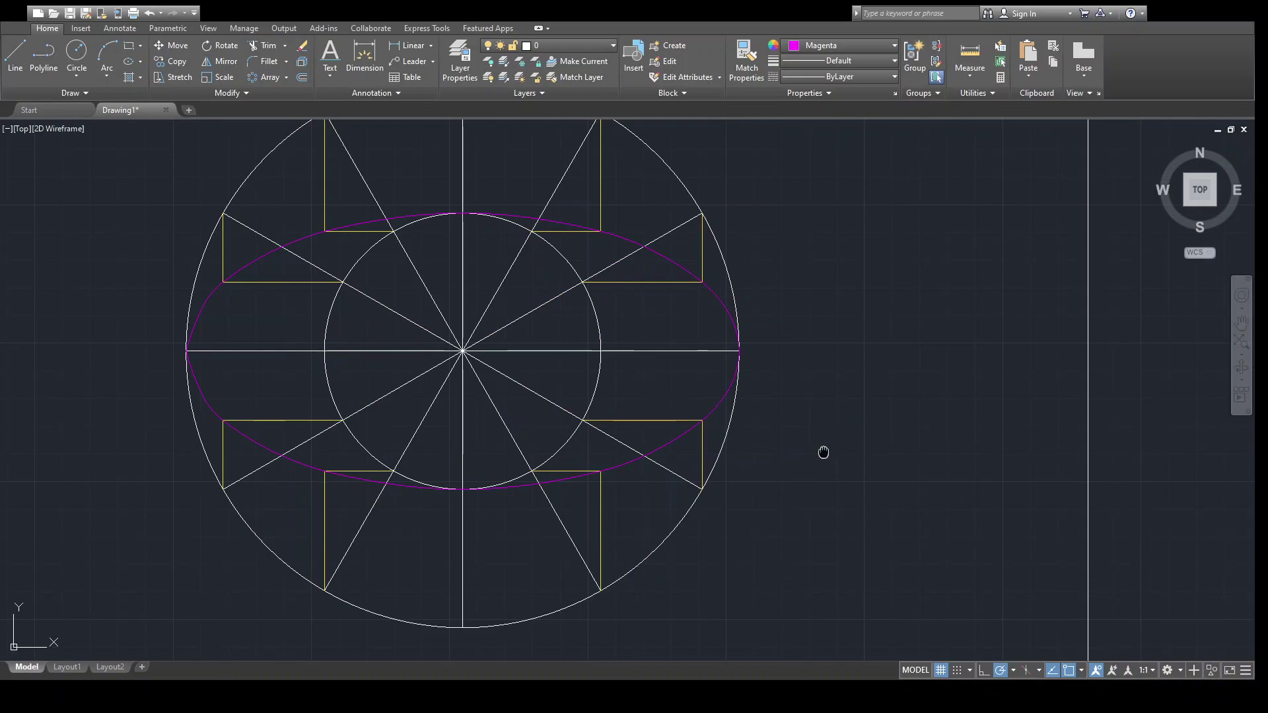
pyautogui.moveTo(821, 450); pyautogui.dragTo(948, 455)
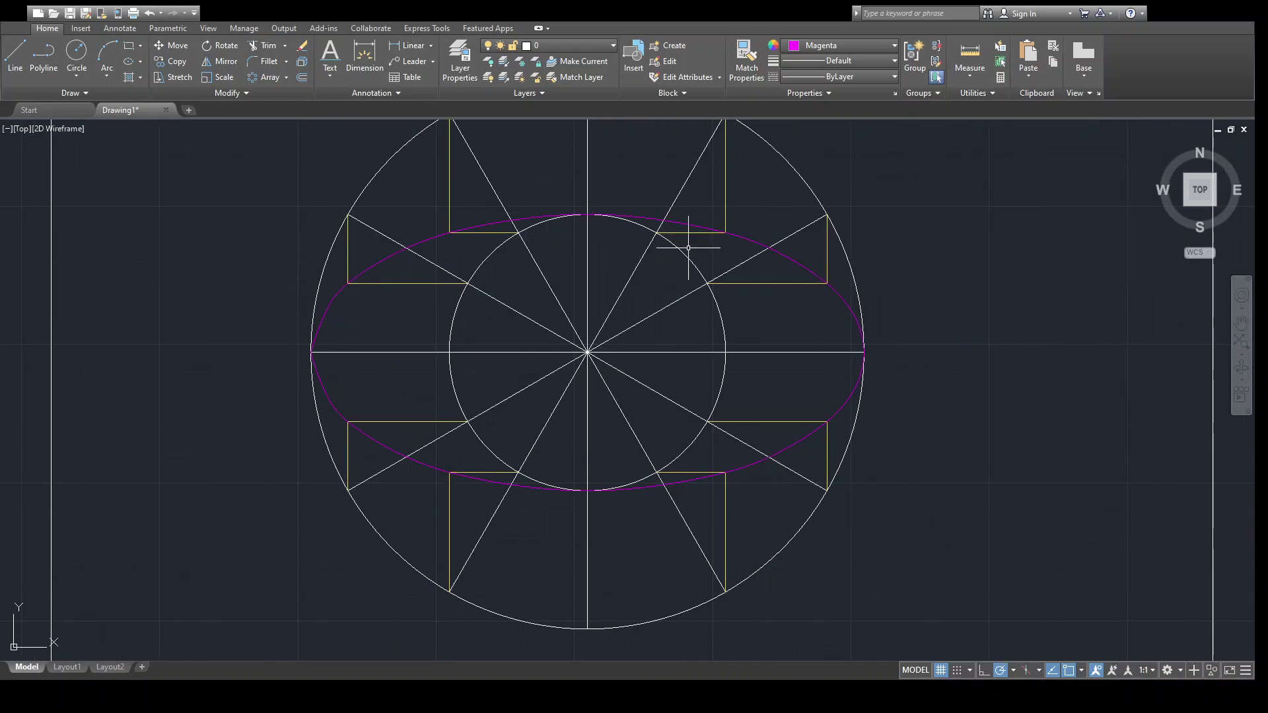
# Step: Give the smoothed ellipse a 0.30 mm lineweight and recentre the drawing on the sheet
pyautogui.click(698, 226)
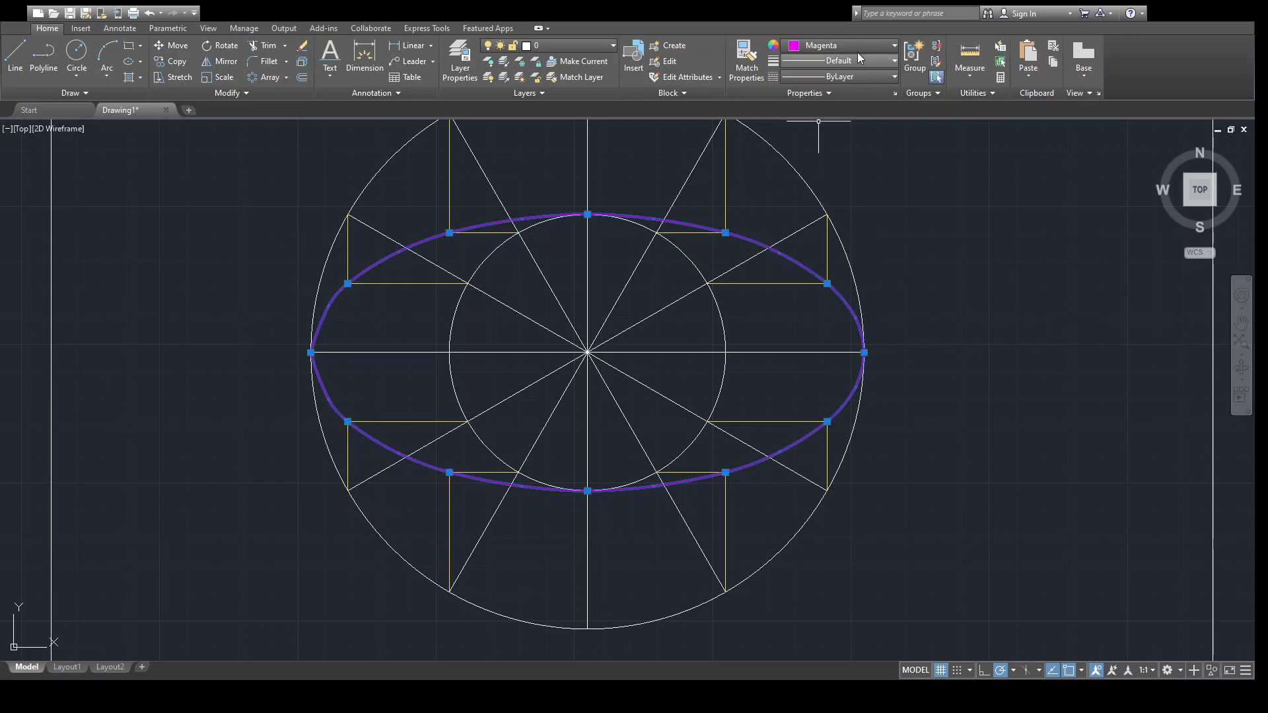
pyautogui.press('Down')
pyautogui.press('Down')
pyautogui.press('Down')
pyautogui.press('Down')
pyautogui.press('Down')
pyautogui.press('Down')
pyautogui.press('Down')
pyautogui.press('Down')
pyautogui.press('Down')
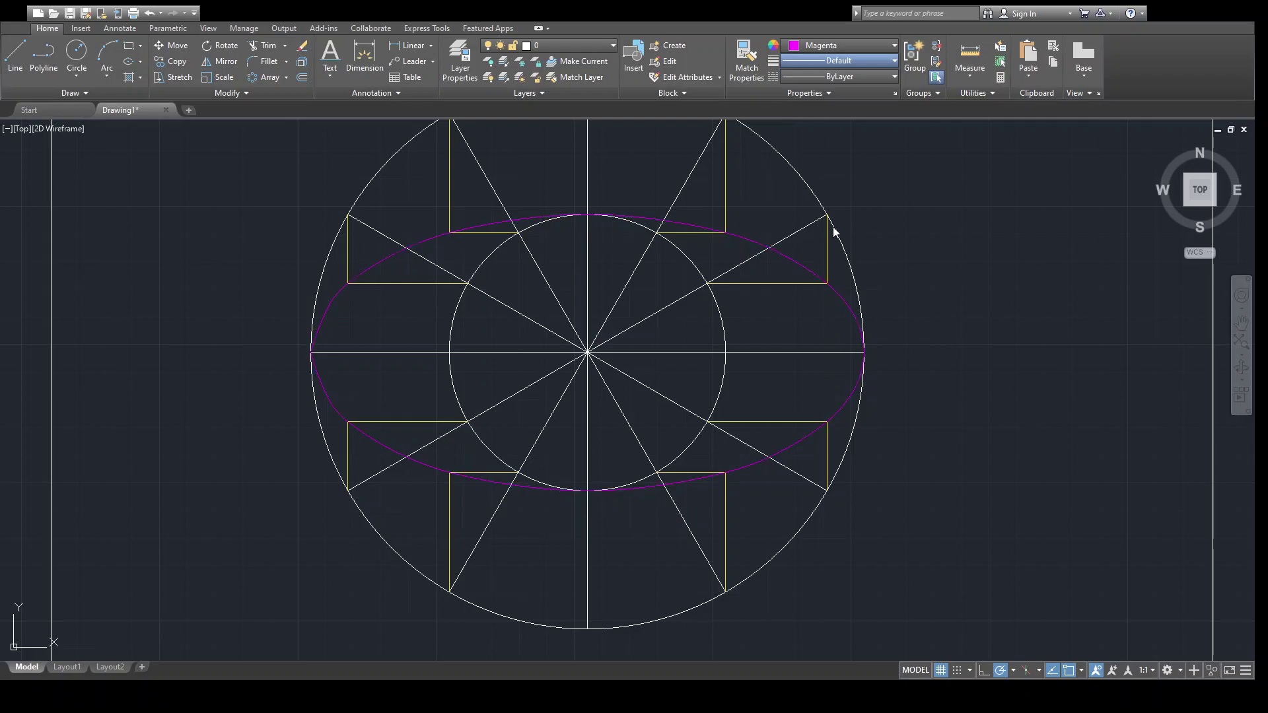
pyautogui.press('Return')
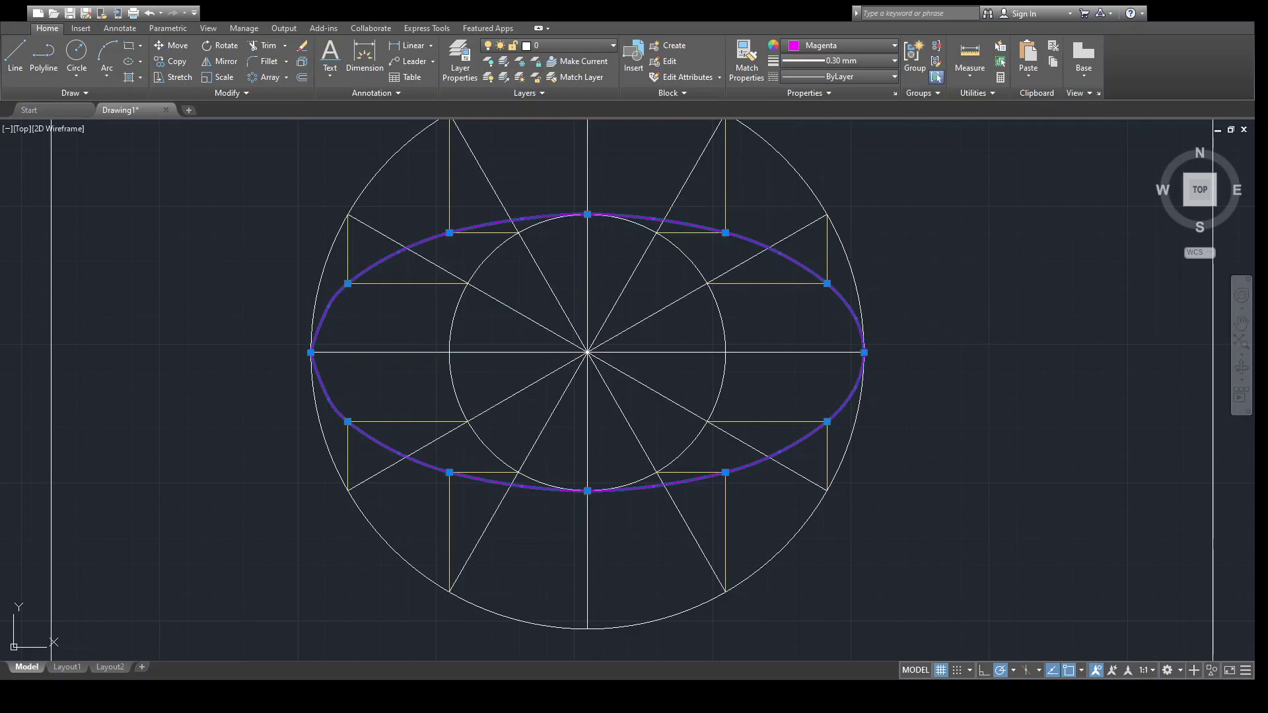
pyautogui.press('Escape')
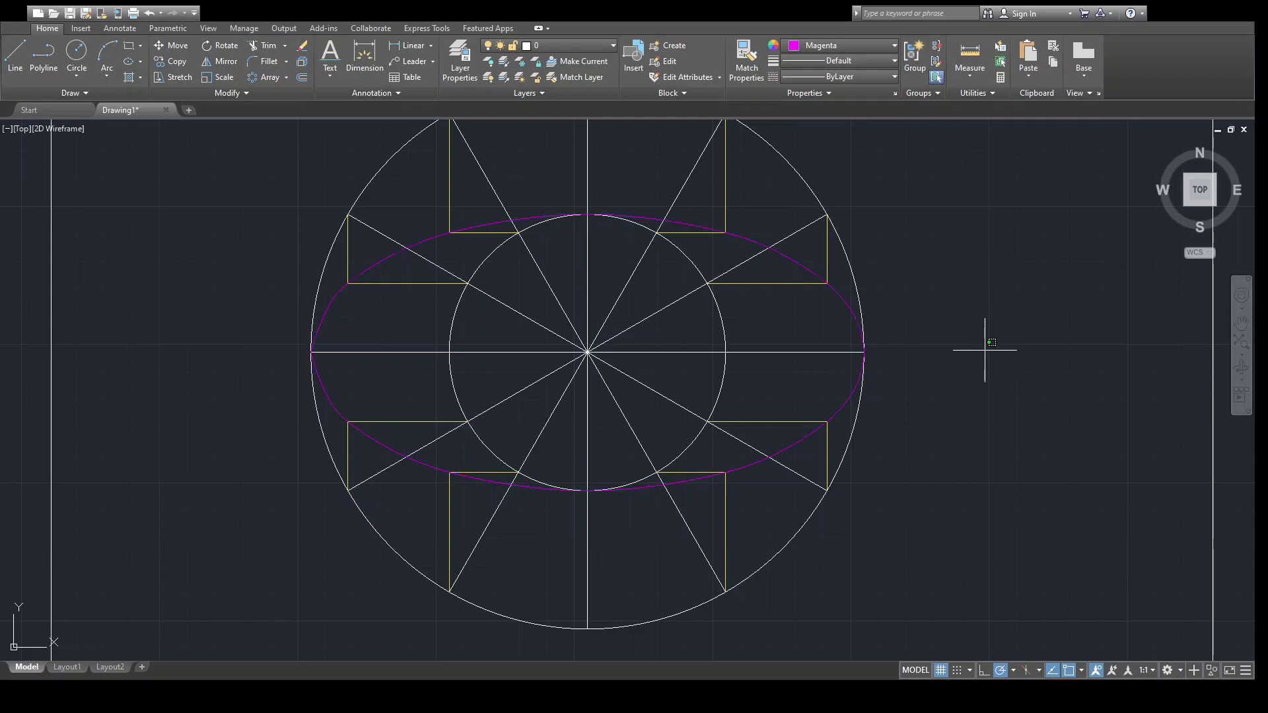
pyautogui.scroll(-2, 985, 350)
pyautogui.click(985, 350)
pyautogui.click(1242, 324)
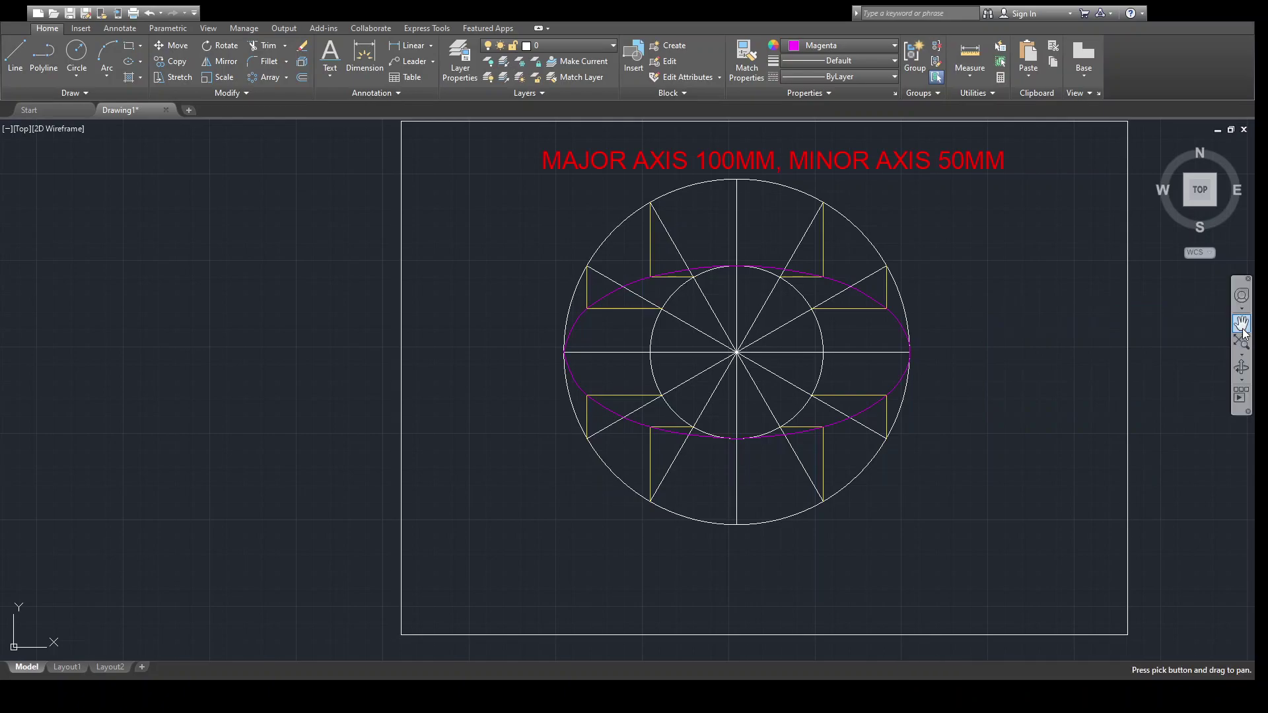
pyautogui.moveTo(1019, 376)
pyautogui.mouseDown()
pyautogui.moveTo(908, 405)
pyautogui.moveTo(865, 360)
pyautogui.mouseUp()
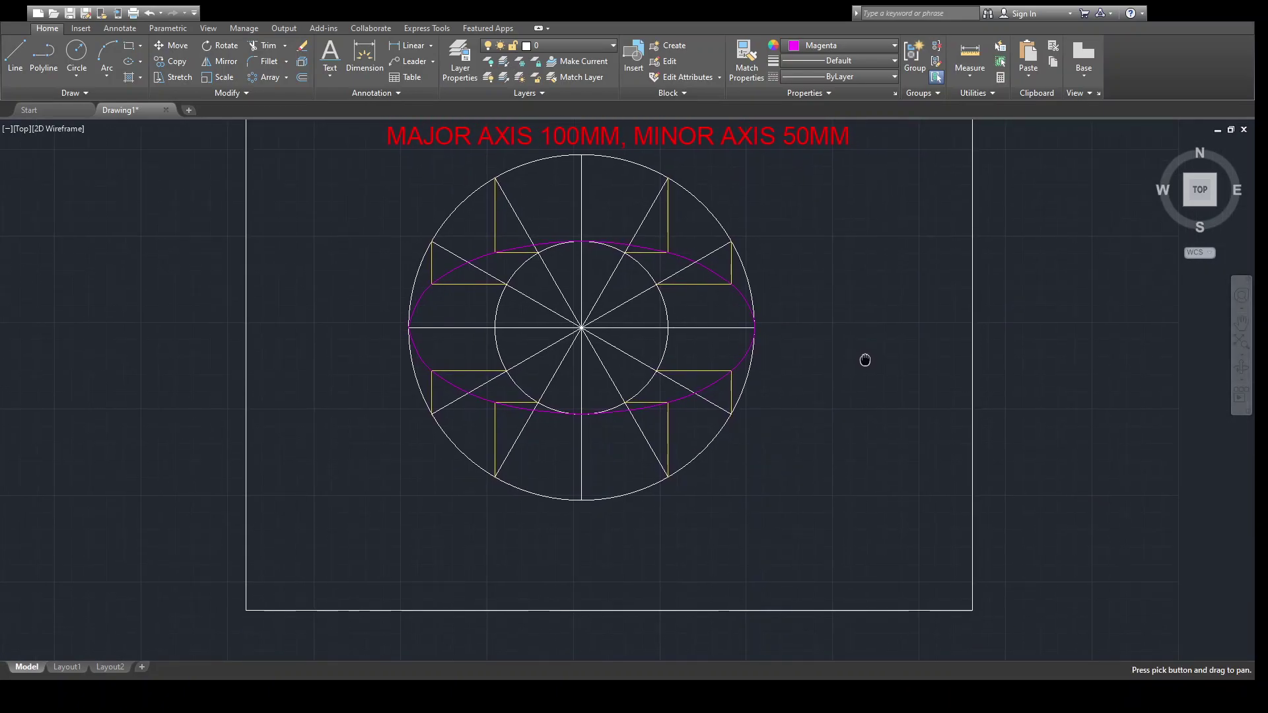
pyautogui.press('Escape')
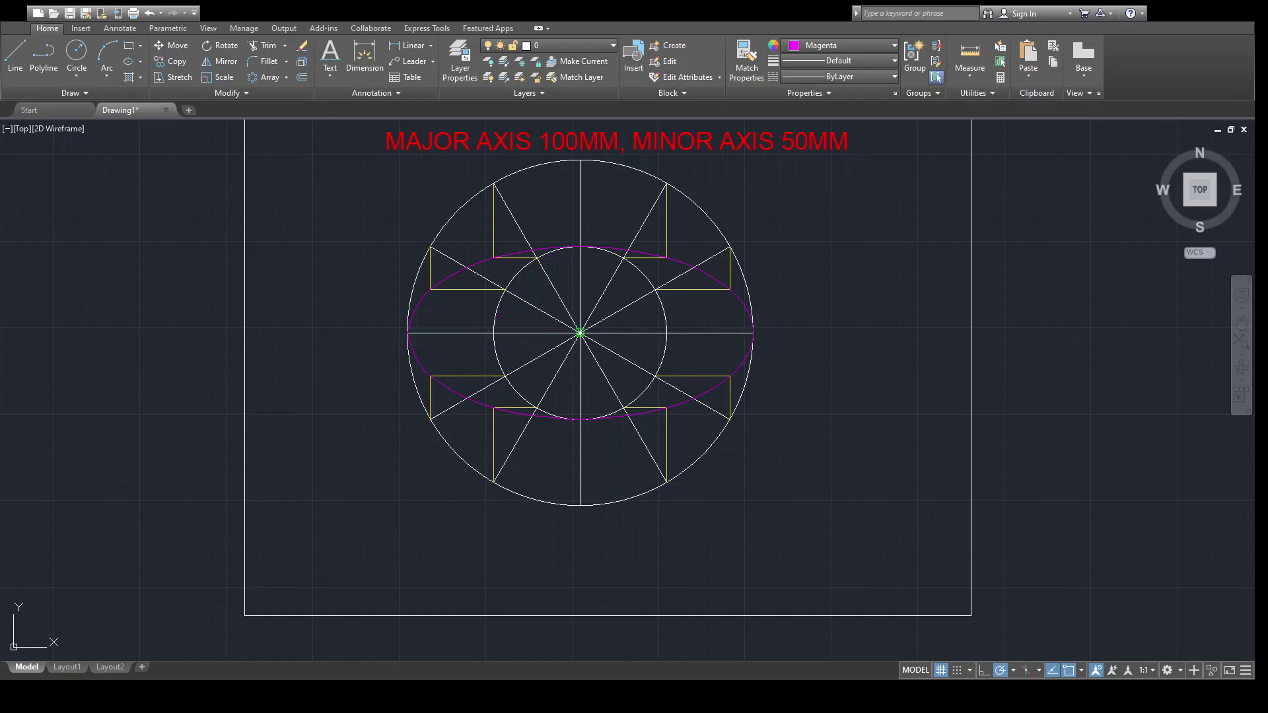
pyautogui.click(408, 332)
pyautogui.click(752, 332)
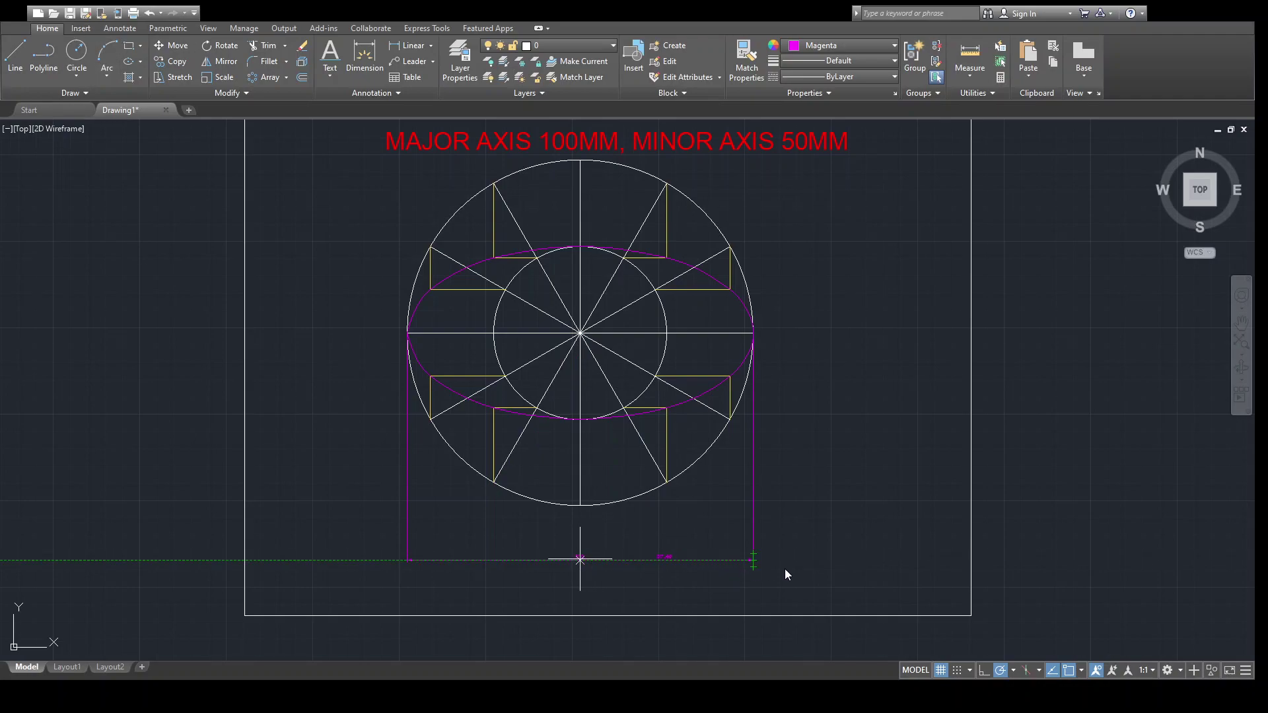
pyautogui.press('Escape')
pyautogui.click(598, 559)
pyautogui.press('Delete')
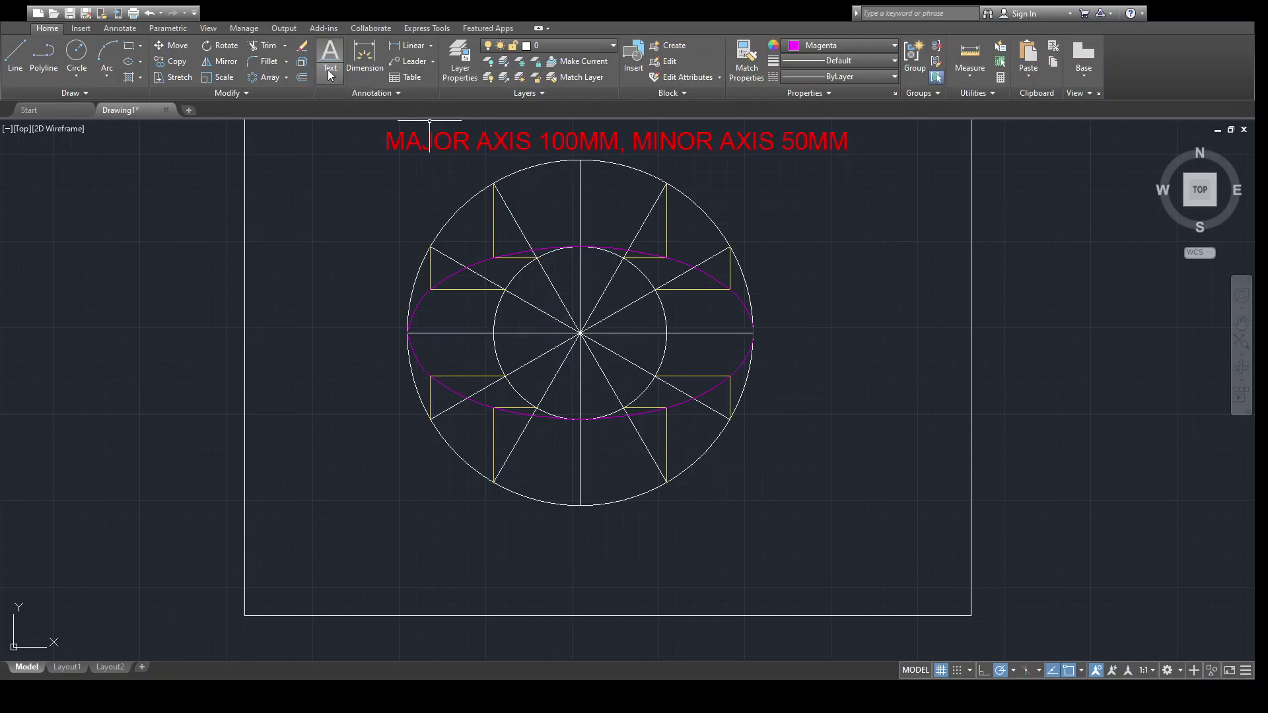
# Step: Dimension the outer circle as Ø200 with the text to the right, then select the red title
pyautogui.click(364, 60)
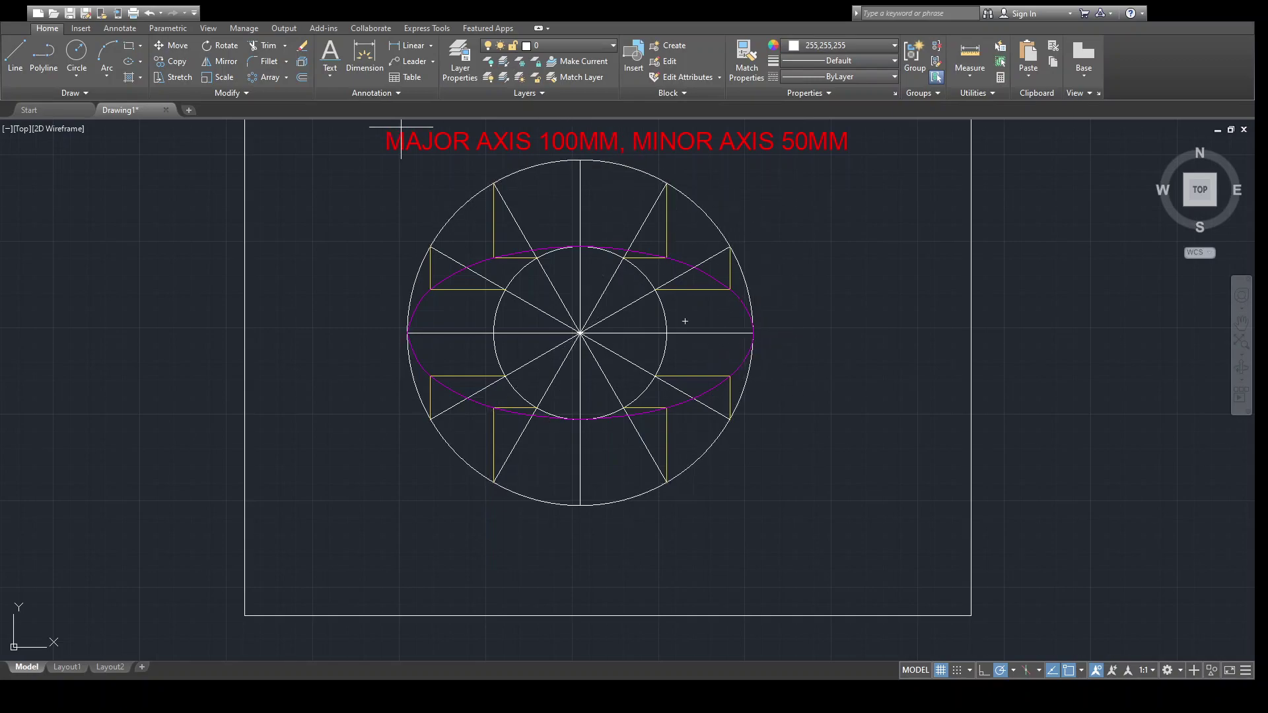
pyautogui.click(623, 166)
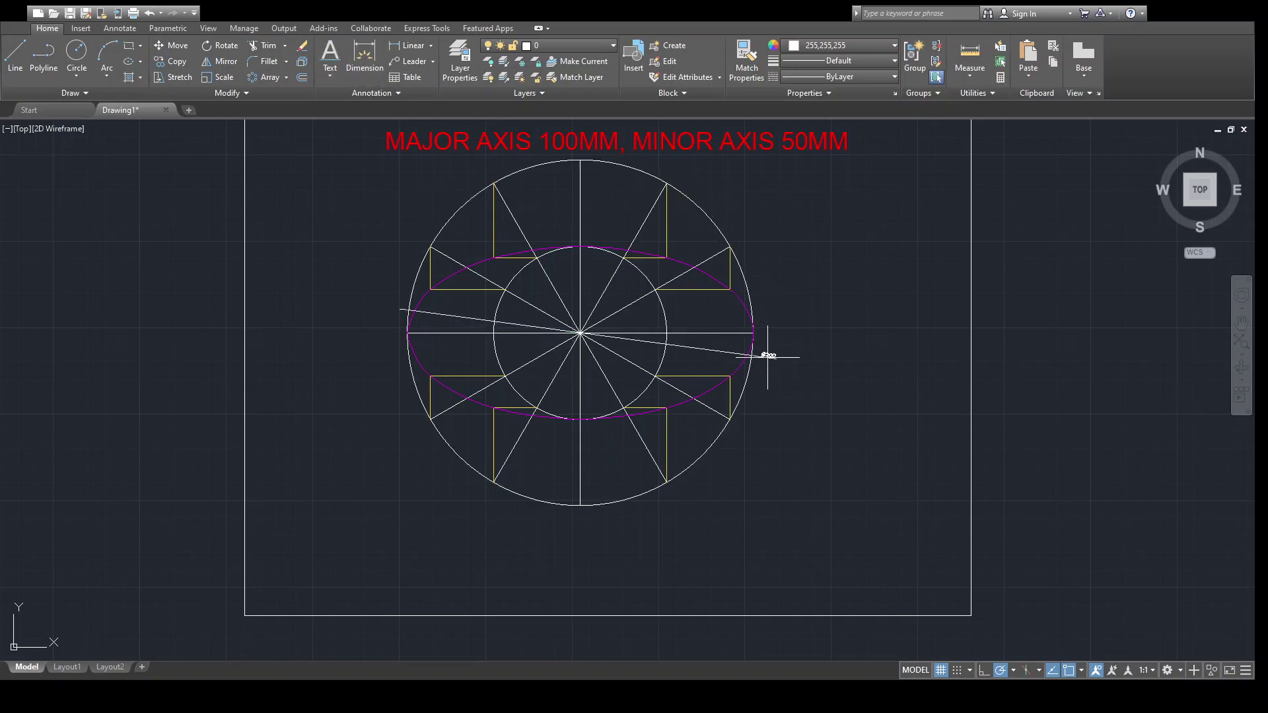
pyautogui.click(873, 363)
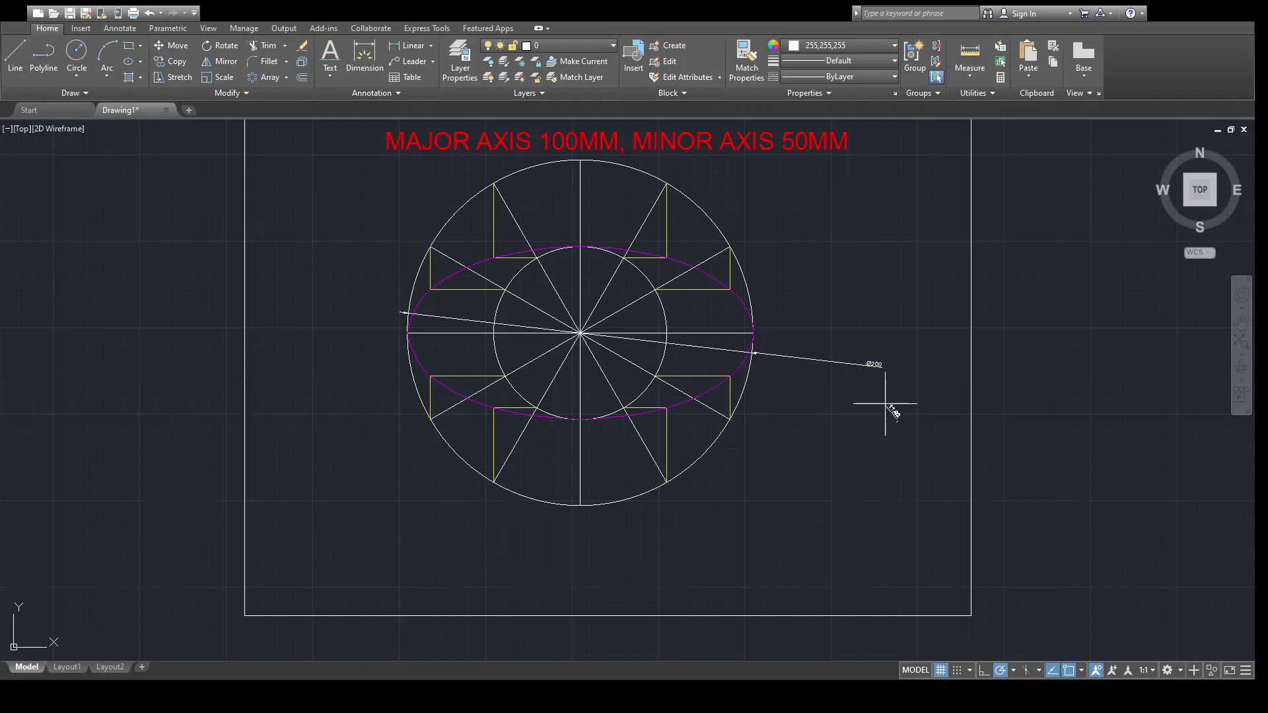
pyautogui.scroll(4, 891, 415)
pyautogui.scroll(-4, 883, 410)
pyautogui.scroll(3, 845, 395)
pyautogui.scroll(-3, 849, 405)
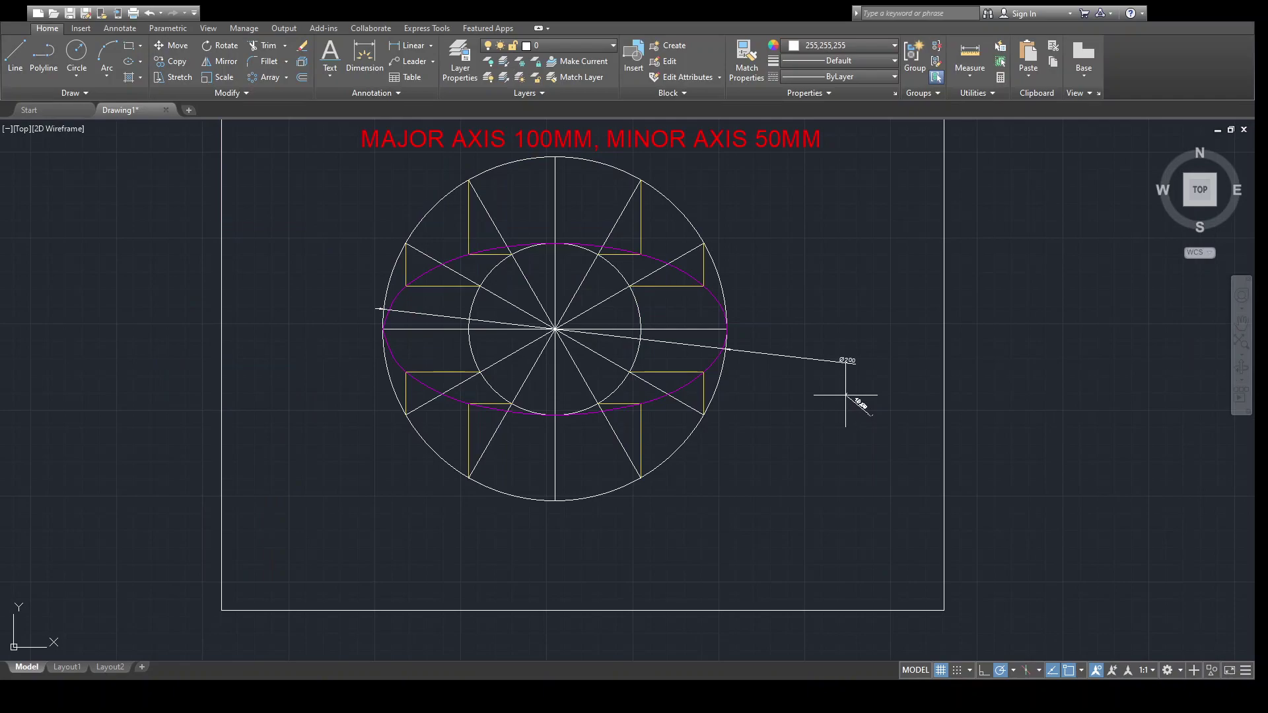
pyautogui.press('Escape')
pyautogui.click(529, 142)
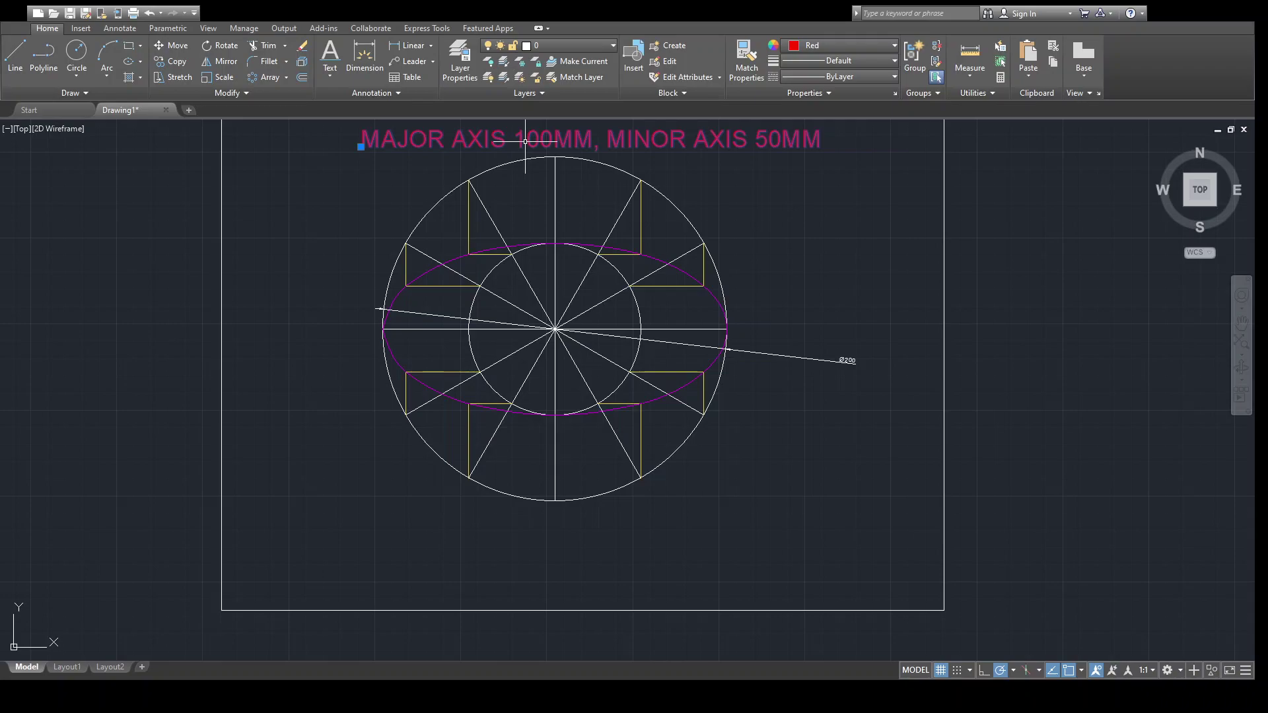
# Step: Edit the red title so 100MM becomes 200MM and 50MM becomes 100MM
pyautogui.doubleClick(548, 147)
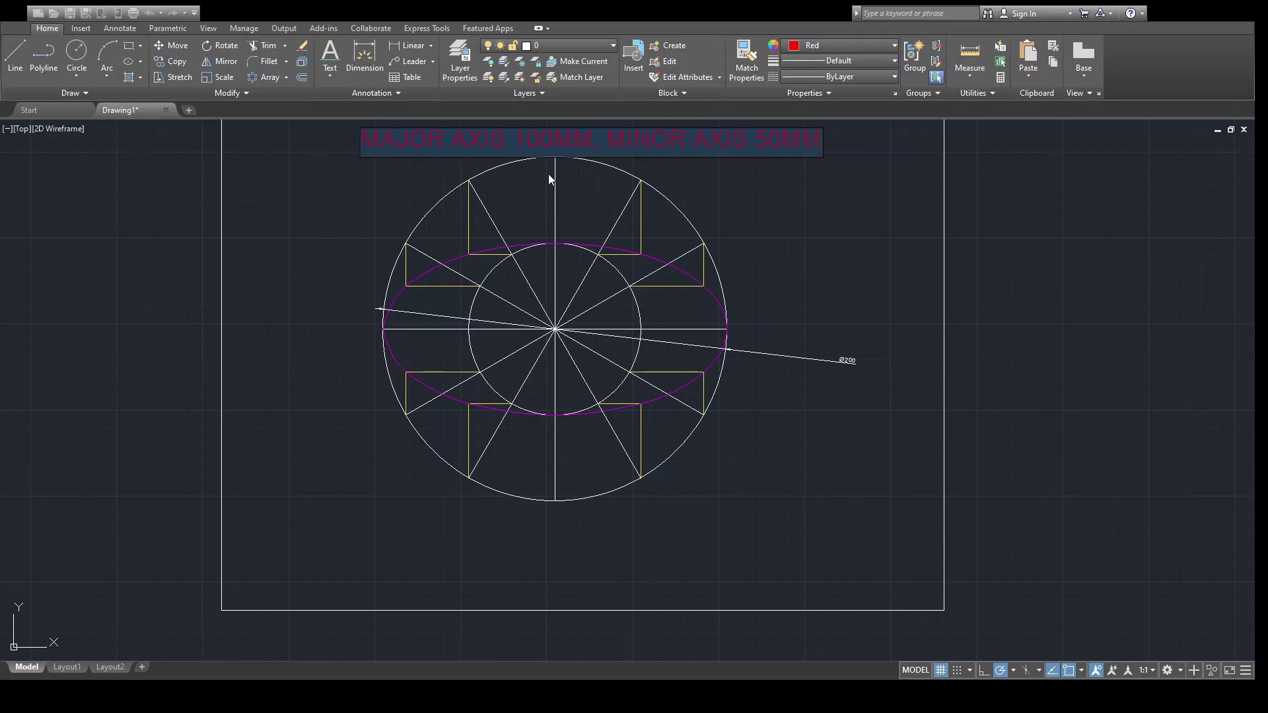
pyautogui.press('BackSpace')
pyautogui.write('2')
pyautogui.moveTo(767, 144); pyautogui.dragTo(762, 145)
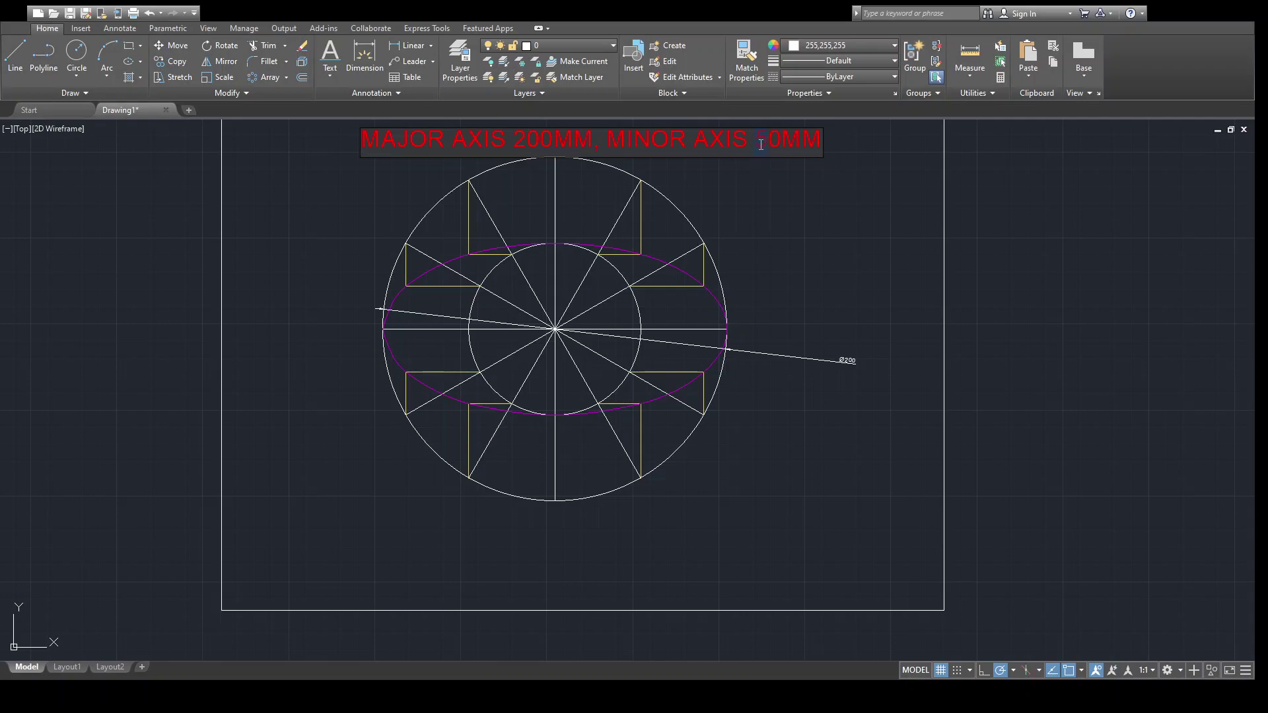
pyautogui.write('10')
pyautogui.click(767, 213)
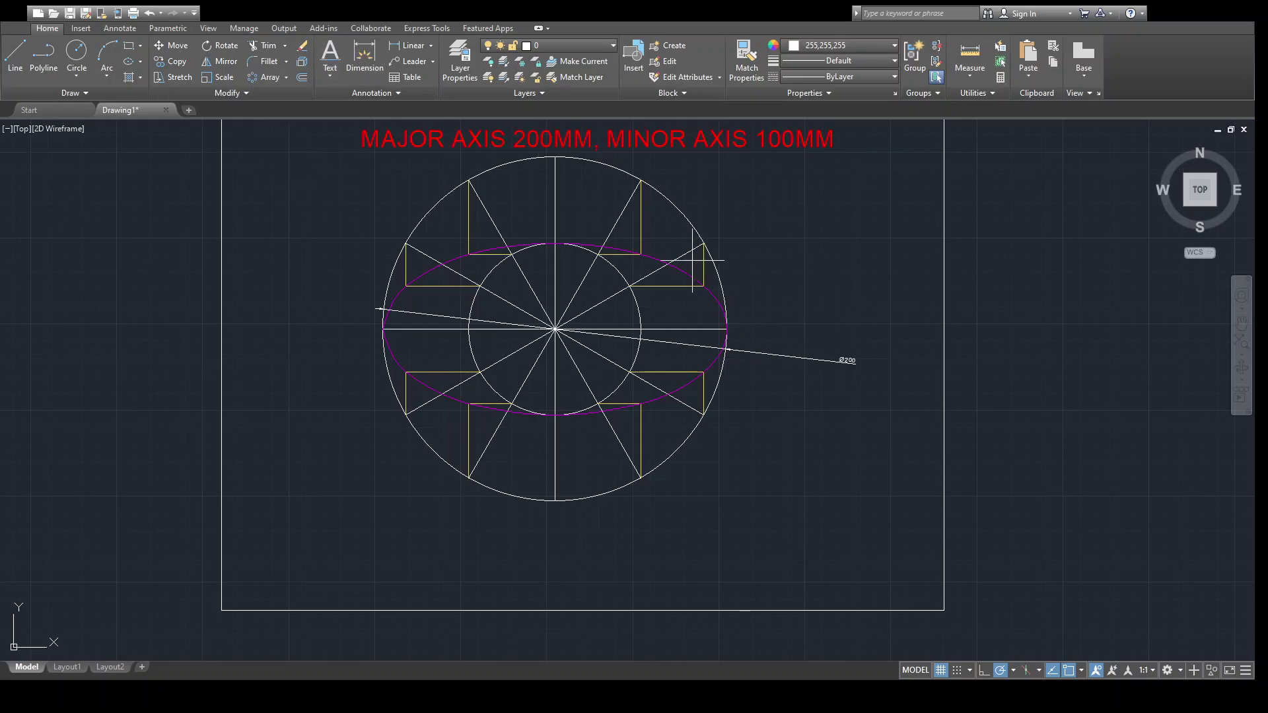
# Step: Dimension the inner circle as Ø100 with the text placed at the upper right
pyautogui.click(637, 306)
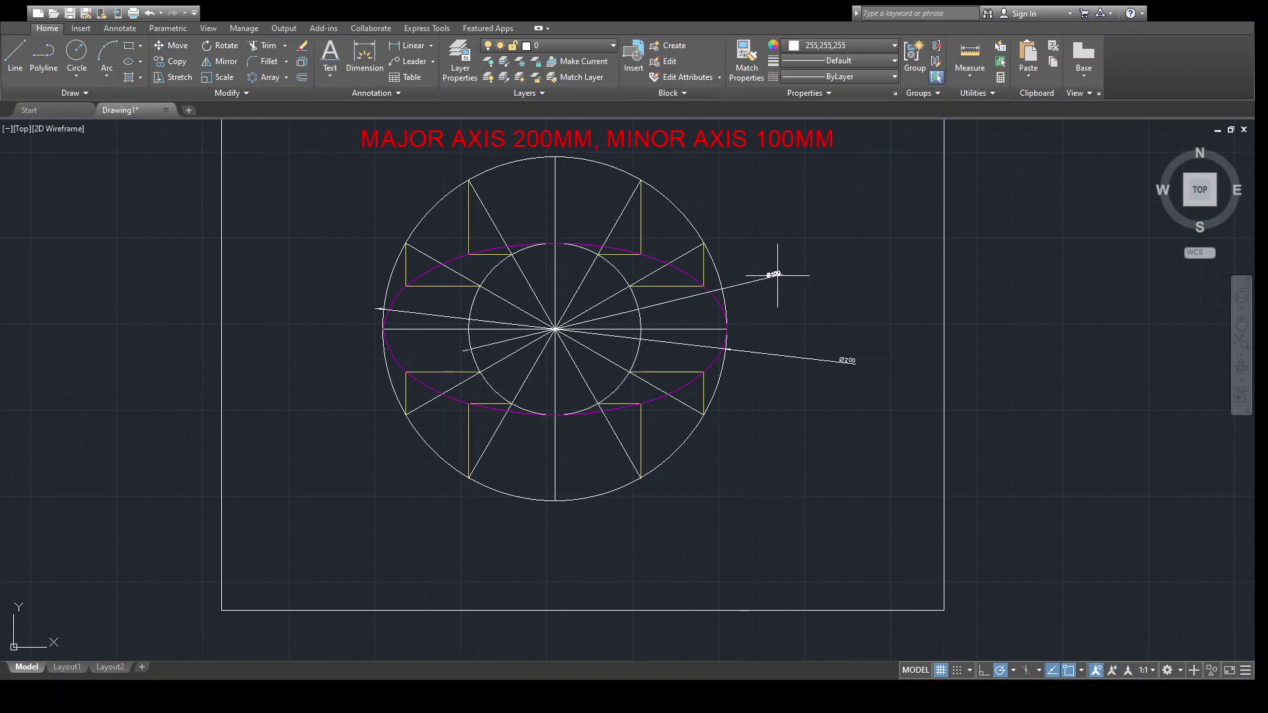
pyautogui.click(798, 263)
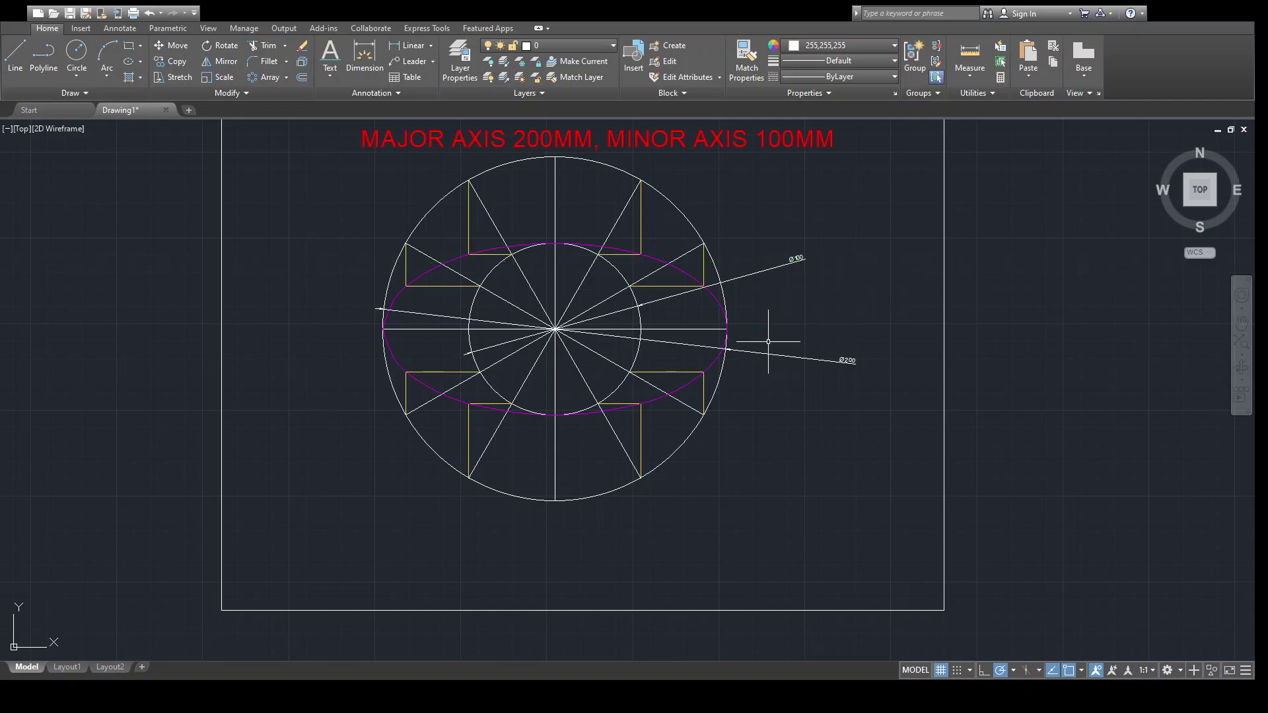
pyautogui.scroll(2, 768, 341)
pyautogui.scroll(-2, 768, 341)
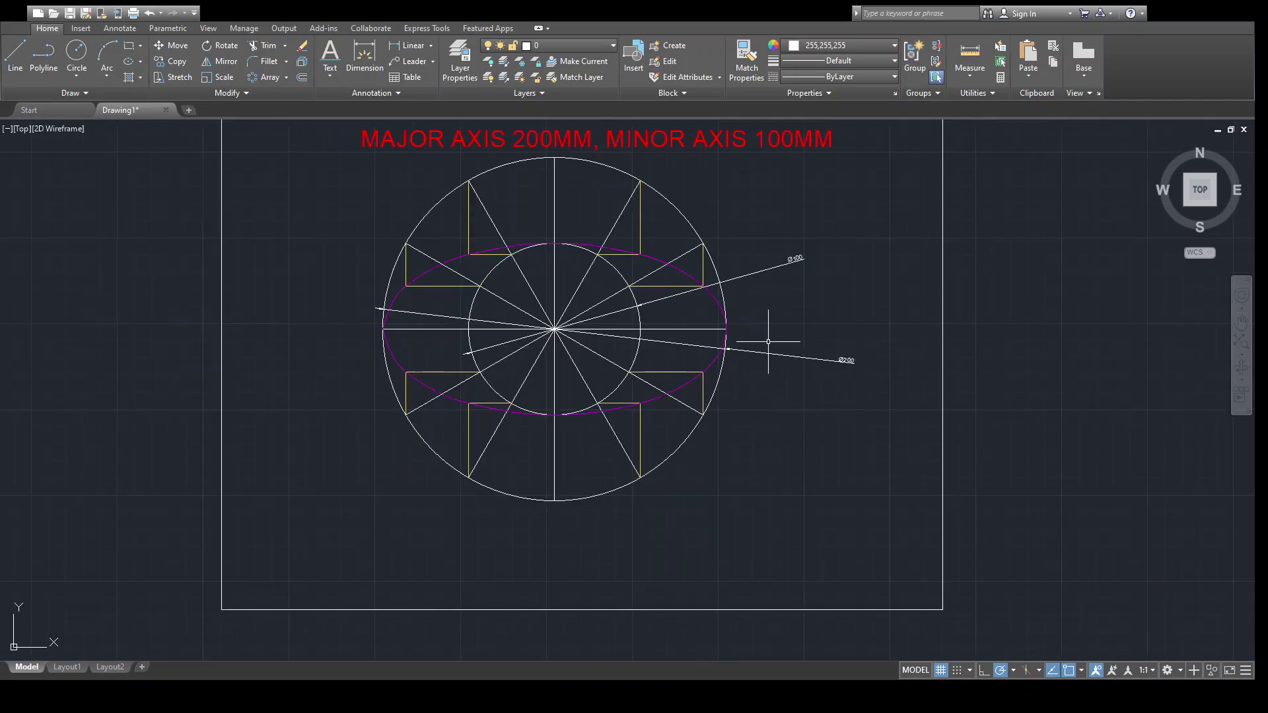